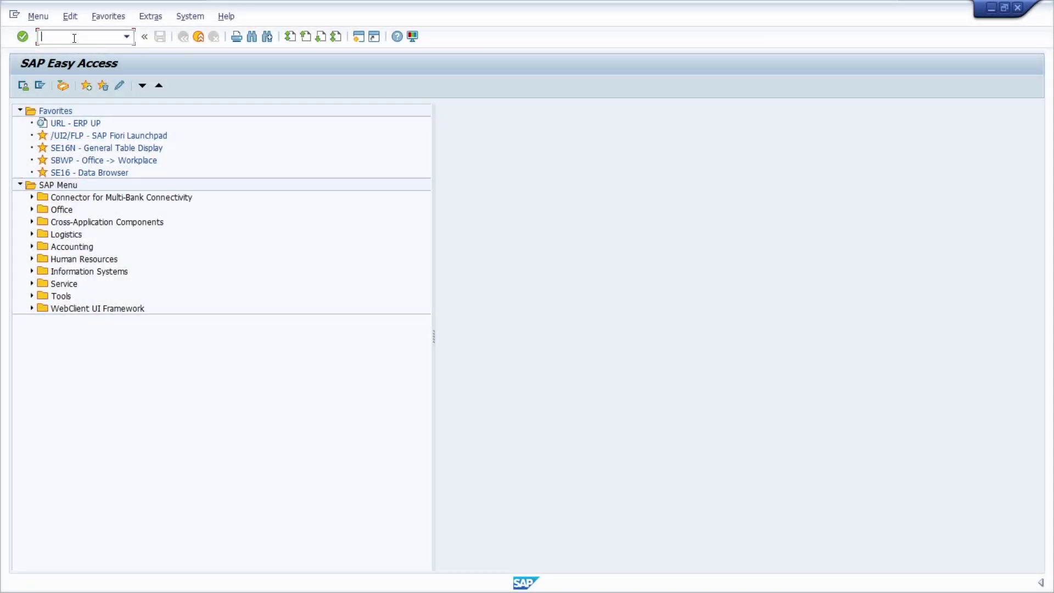
Step: Open transaction /n/iwfnd/cache_cleanup for the frontend model cache and deselect All Proxy Models
{"action": "type", "text": "/n"}
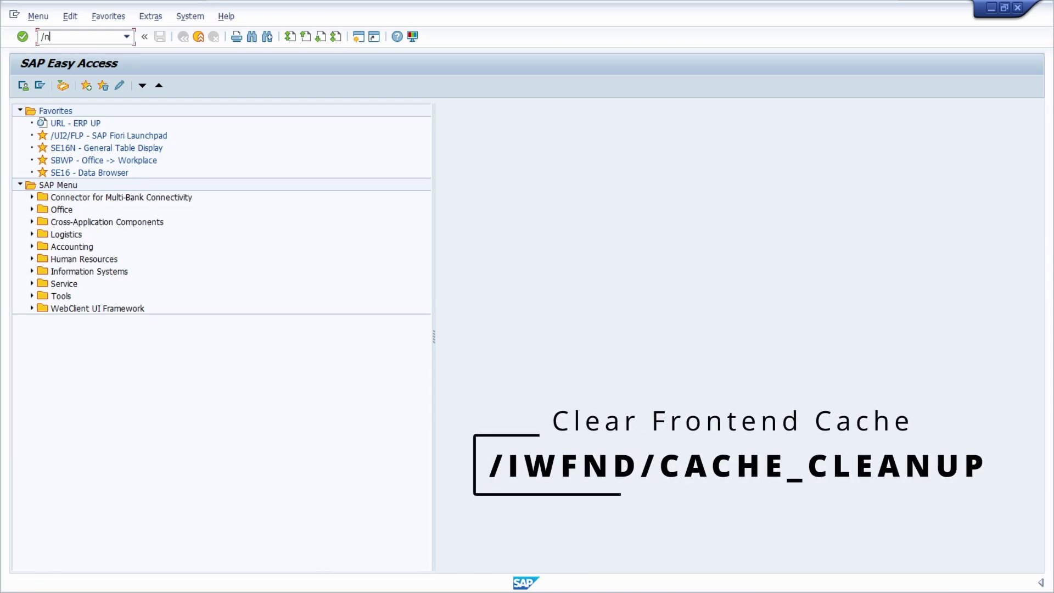
{"action": "type", "text": "/"}
{"action": "type", "text": "iw"}
{"action": "type", "text": "fnd/cac"}
{"action": "type", "text": "he_"}
{"action": "type", "text": "cleanup"}
{"action": "key", "text": "Return"}
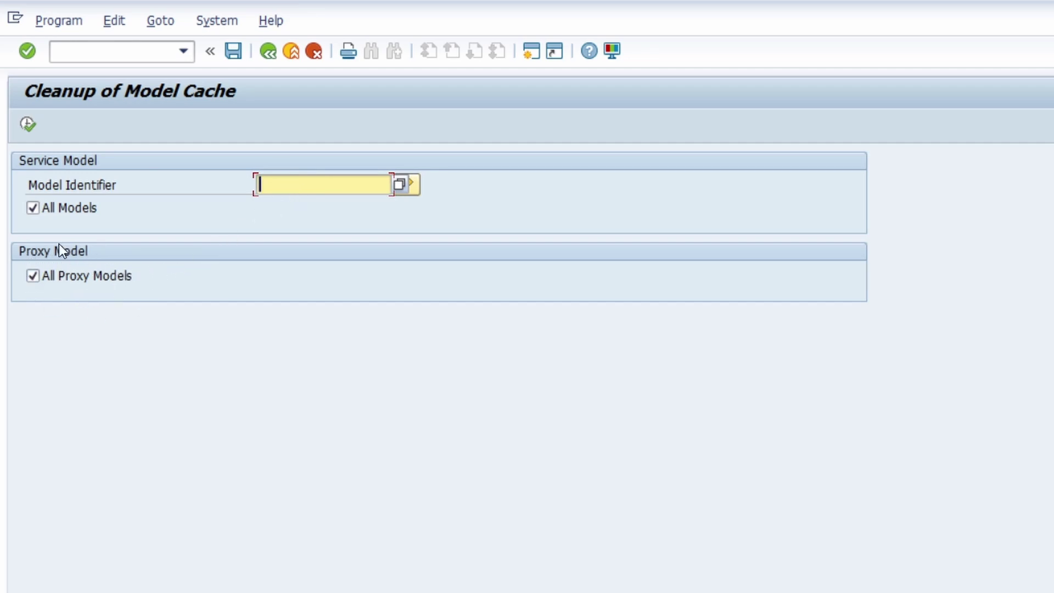
{"action": "left_click", "coordinate": [31, 277]}
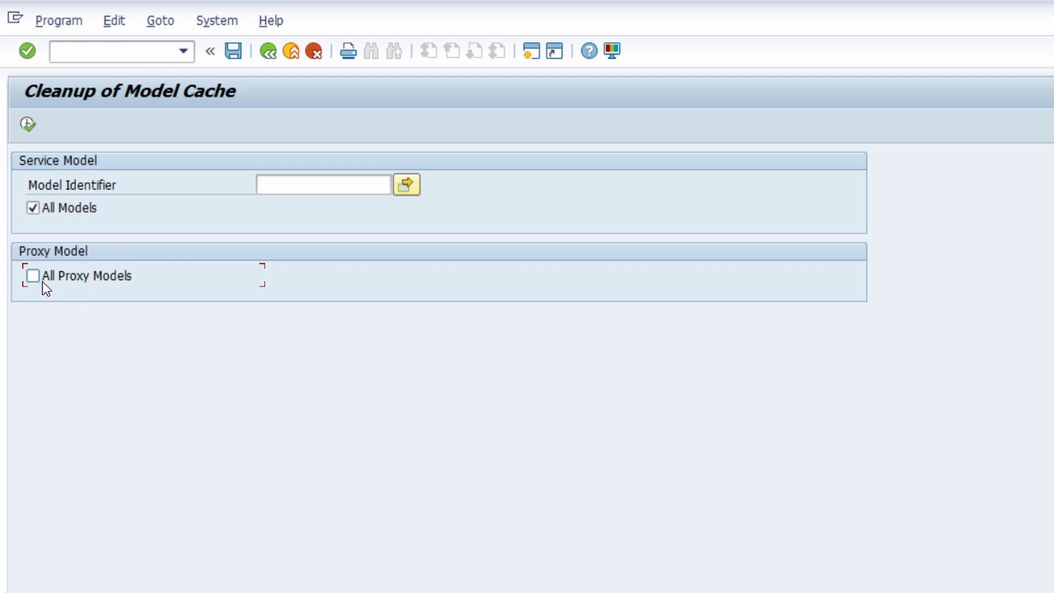
Step: Open transaction /n/iwbep/cache_cleanup for cleaning up the backend cache
{"action": "left_click", "coordinate": [104, 53]}
{"action": "type", "text": "/n/"}
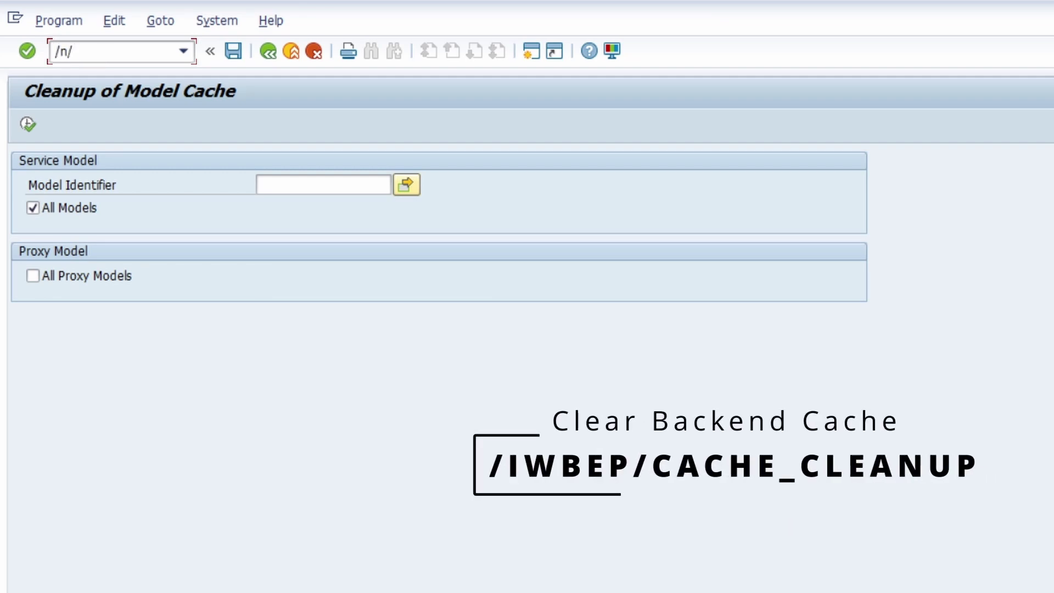
{"action": "type", "text": "iwbep/cache_"}
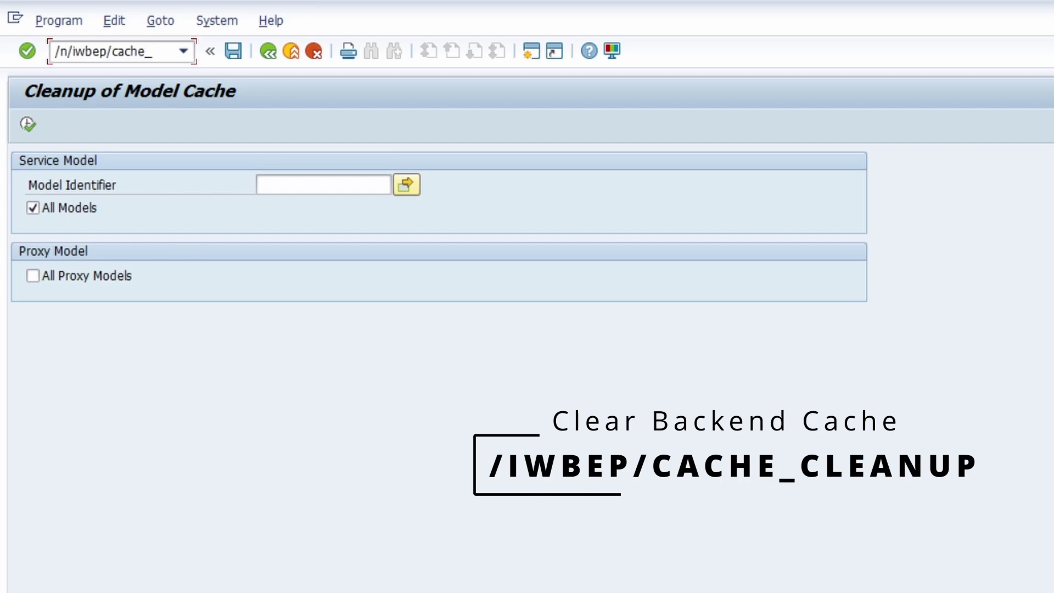
{"action": "type", "text": "cleanup"}
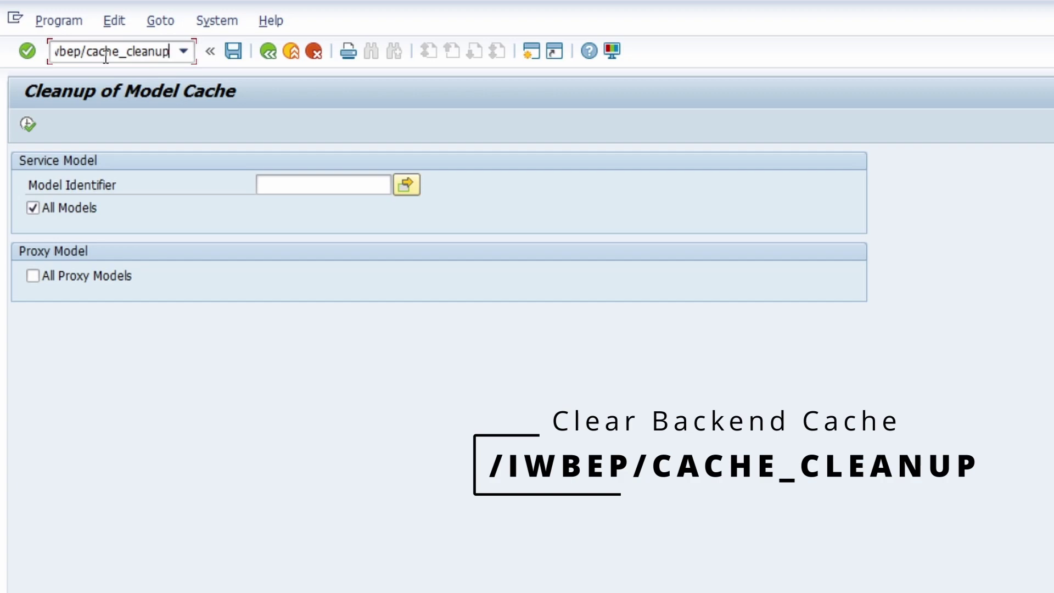
{"action": "key", "text": "Return"}
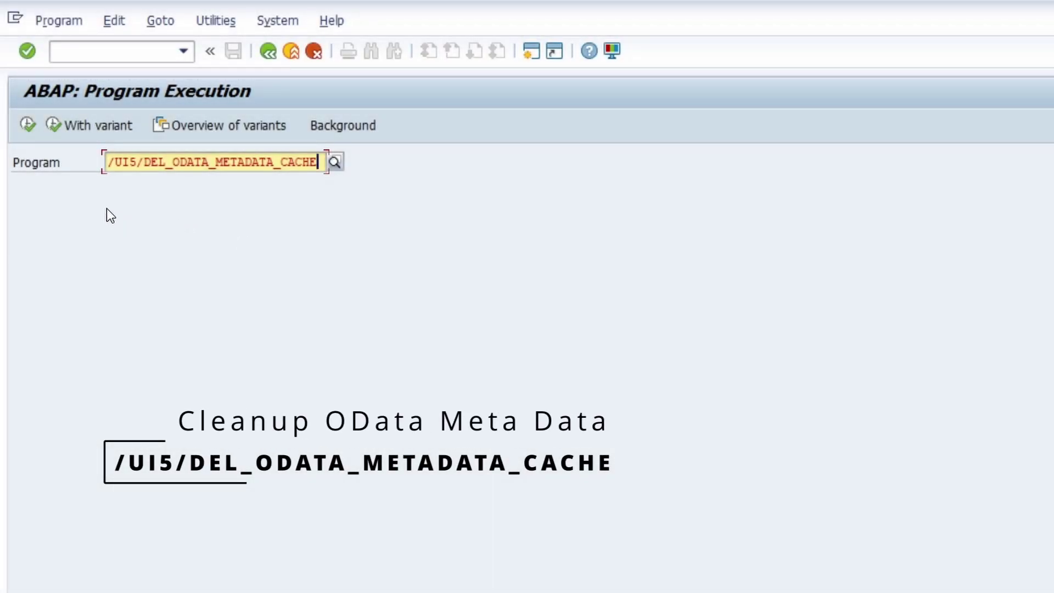
Step: Enter transaction code SA38 and execute the program /UI5/DEL_ODATA_METADATA_CACHE to clean up the OData metadata
{"action": "left_click", "coordinate": [82, 53]}
{"action": "type", "text": "SA38"}
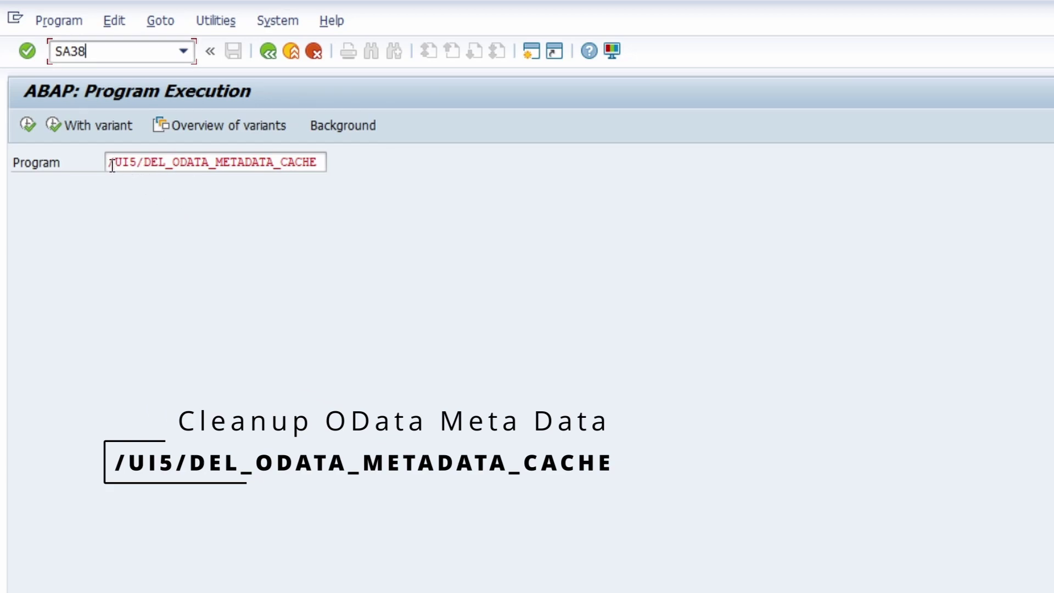
{"action": "left_click", "coordinate": [204, 162]}
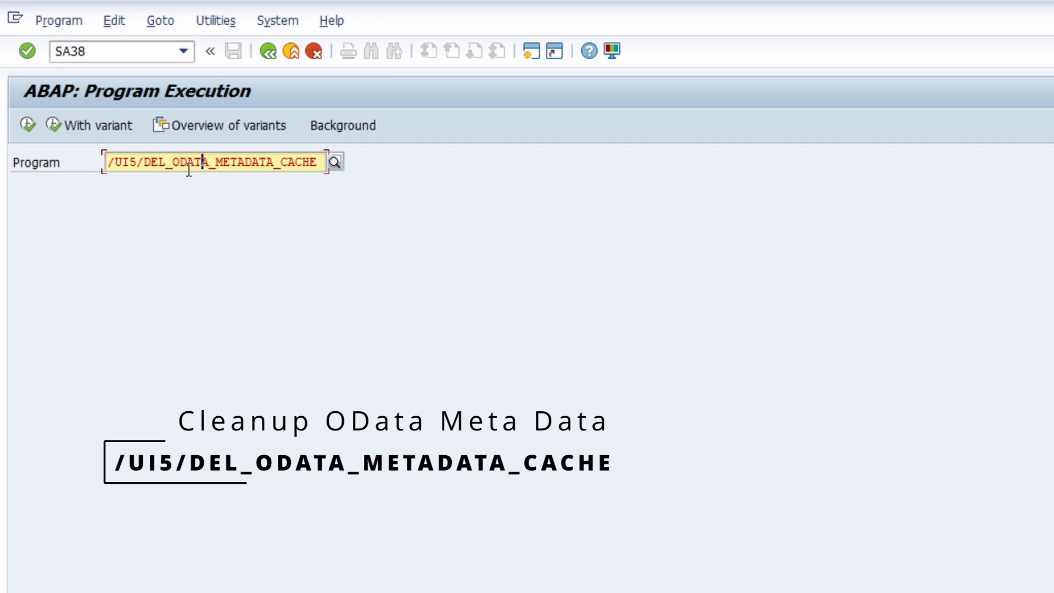
{"action": "left_click", "coordinate": [26, 125]}
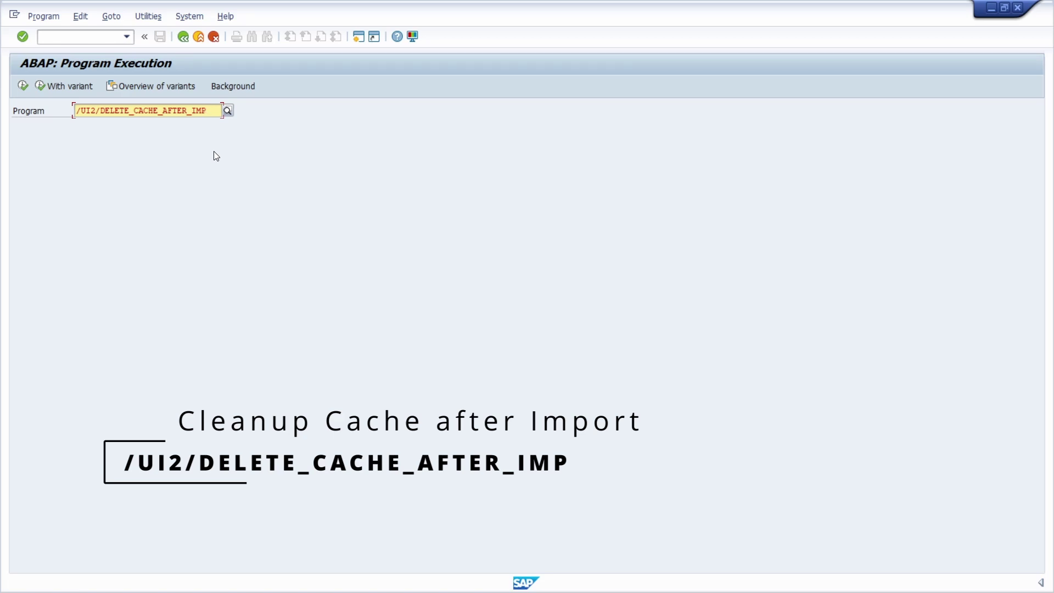
Step: Execute the program /UI2/DELETE_CACHE_AFTER_IMP and check the deleted entries and selected users in its output list
{"action": "key", "text": "F8"}
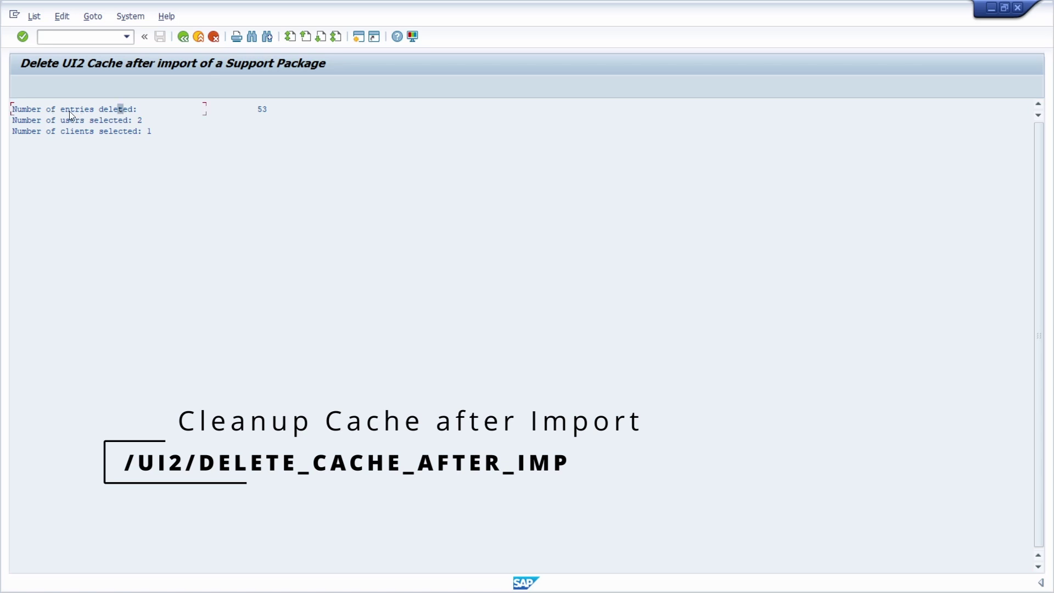
{"action": "left_click", "coordinate": [256, 108]}
{"action": "left_click", "coordinate": [140, 120]}
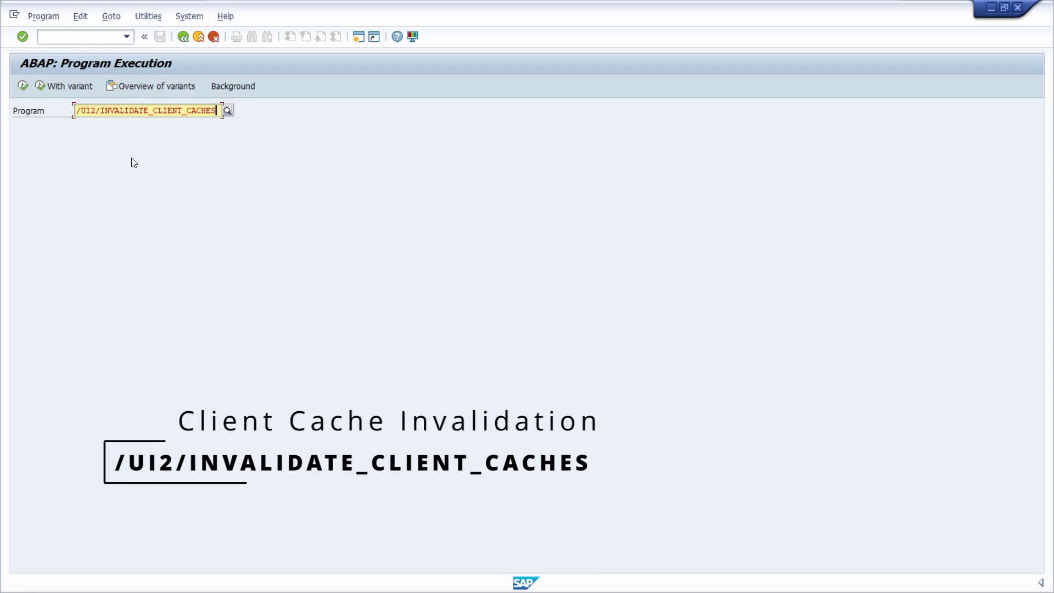
Step: Execute the program /UI2/INVALIDATE_CLIENT_CACHES and choose invalidation for a single user
{"action": "key", "text": "F8"}
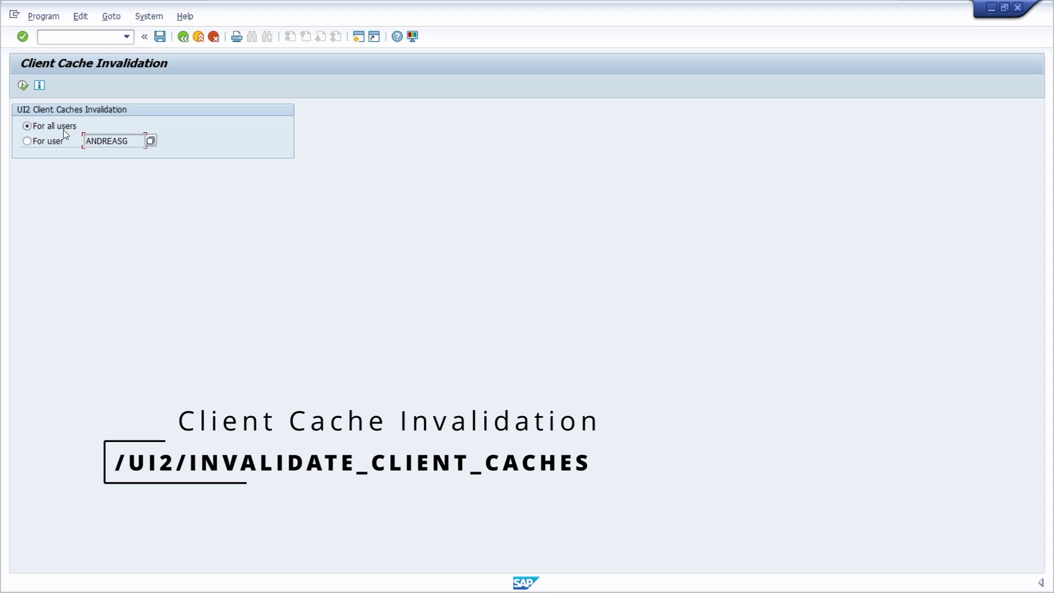
{"action": "left_click", "coordinate": [46, 142]}
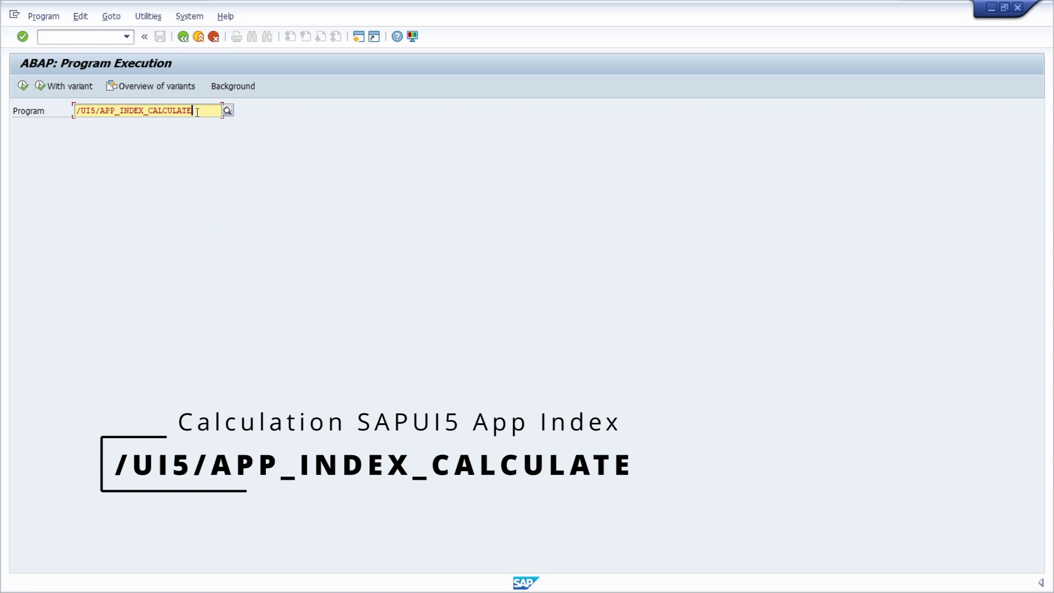
Step: Execute the program /UI5/APP_INDEX_CALCULATE and switch to the settings for a single SAPUI5 repository only
{"action": "key", "text": "F8"}
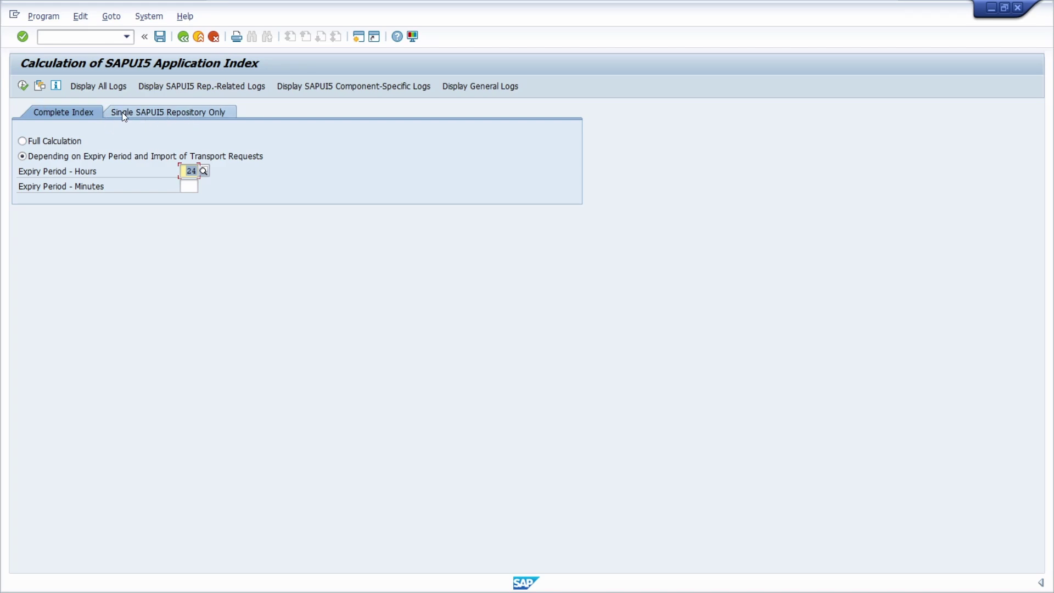
{"action": "left_click", "coordinate": [159, 113]}
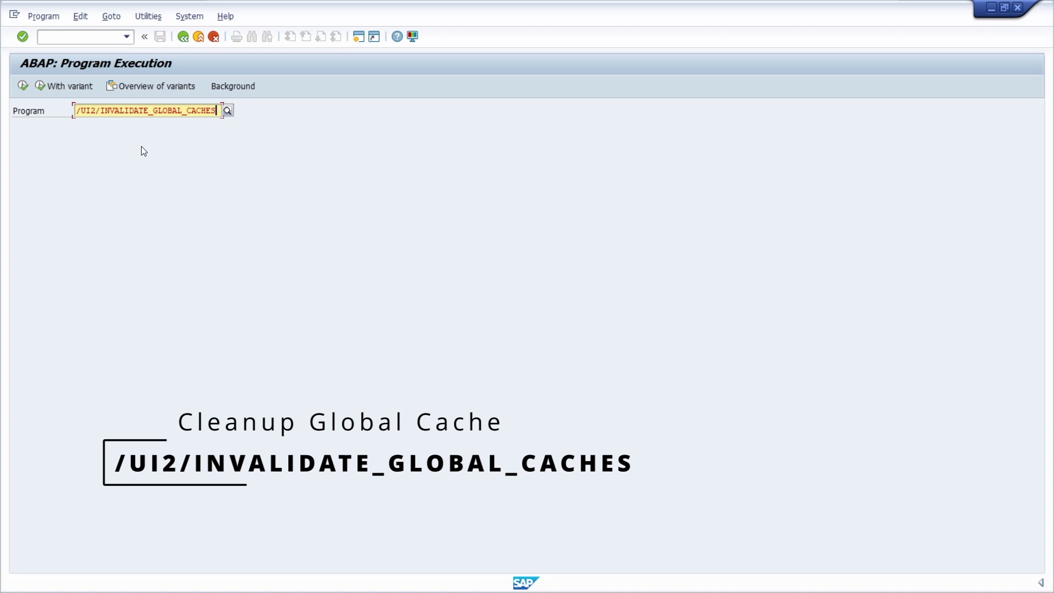
Step: Execute the program /UI2/INVALIDATE_GLOBAL_CACHES and try its Test Mode option
{"action": "key", "text": "F8"}
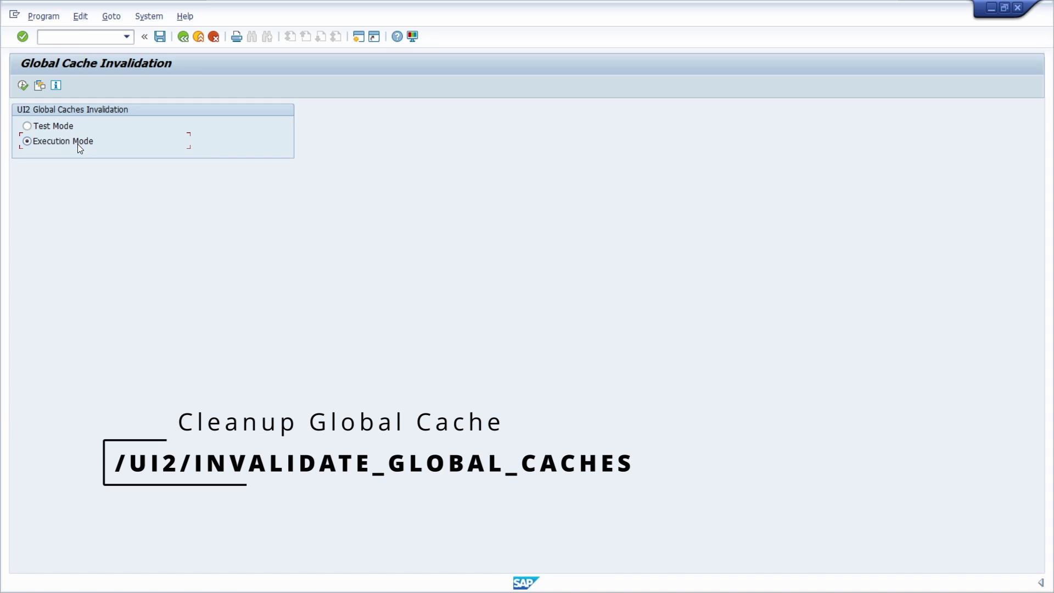
{"action": "left_click", "coordinate": [29, 126]}
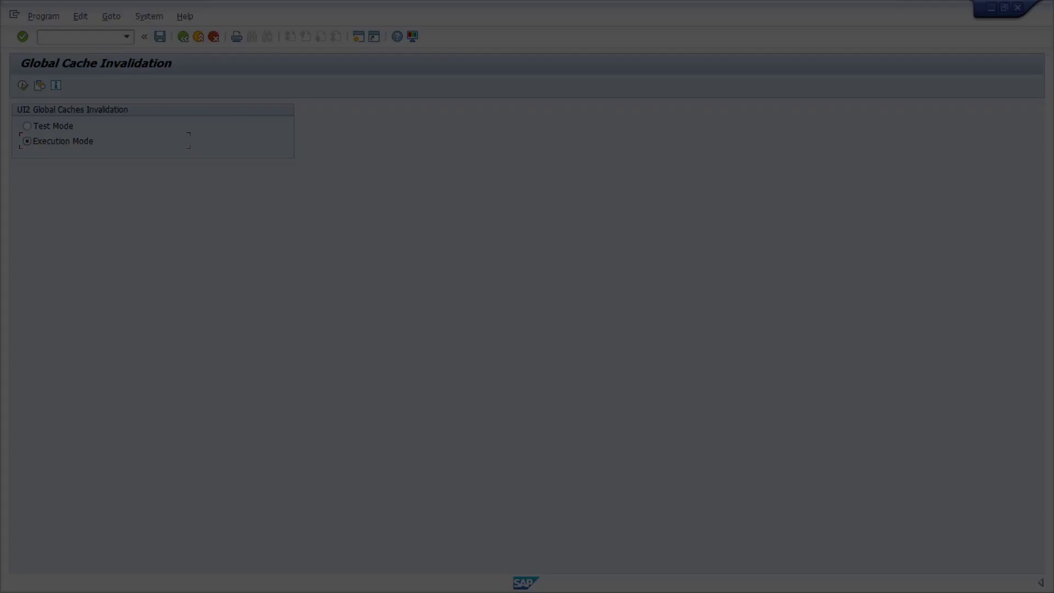
Step: Open the ICM Monitor with transaction /nSMICM
{"action": "left_click", "coordinate": [84, 38]}
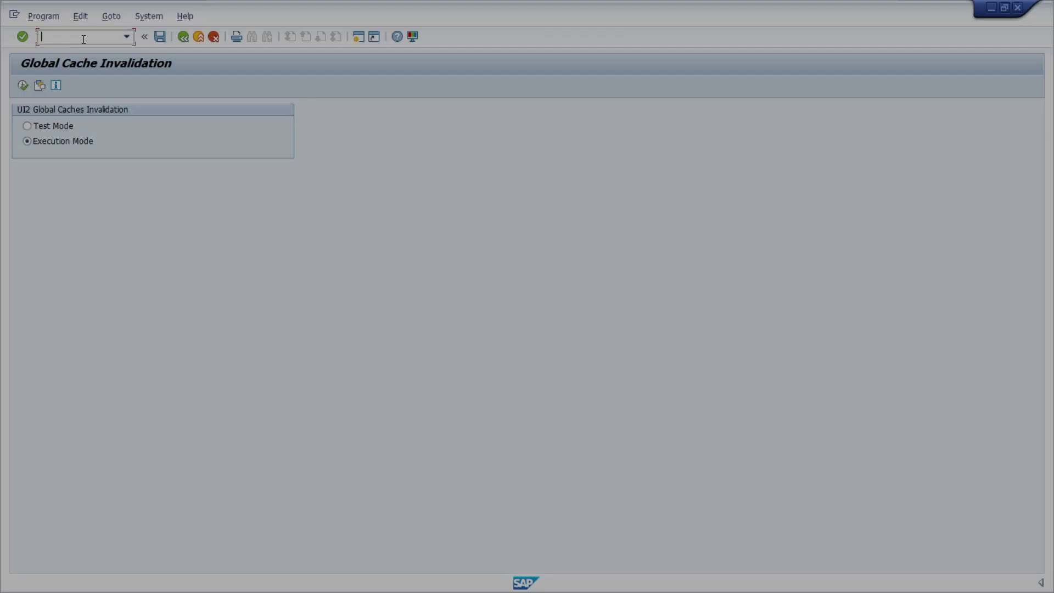
{"action": "type", "text": "/n"}
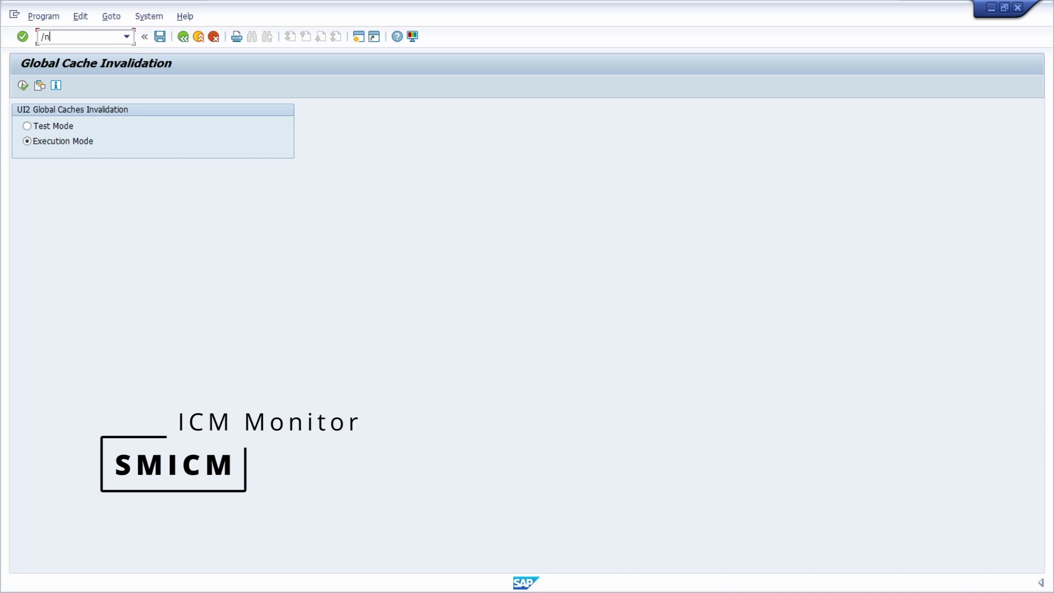
{"action": "type", "text": "SMICM"}
{"action": "key", "text": "Return"}
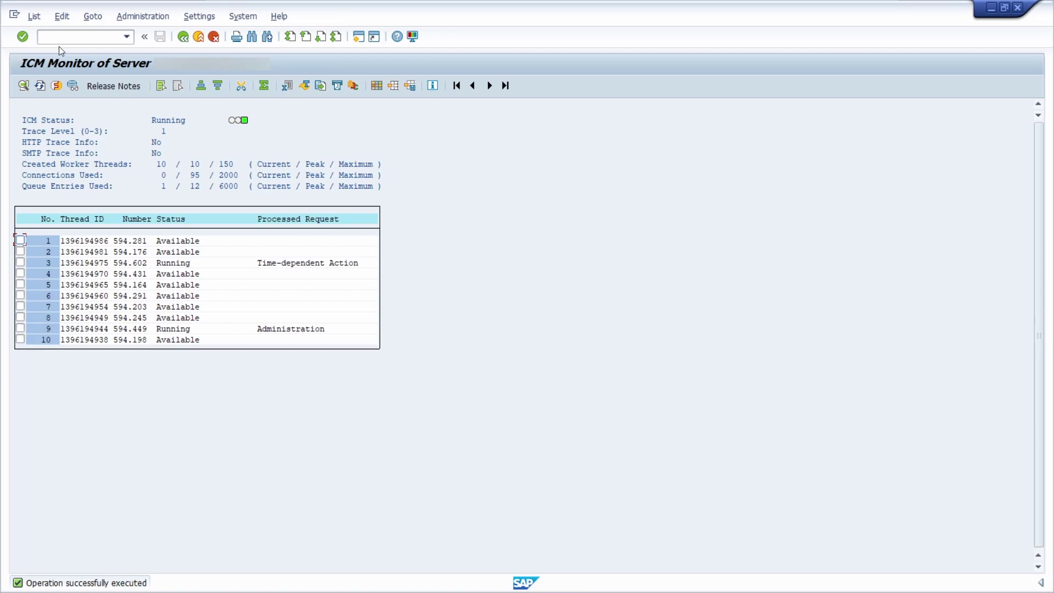
Step: Look up the HTTP plug-in's server cache commands for local and global invalidation in the ICM Monitor
{"action": "left_click", "coordinate": [93, 19]}
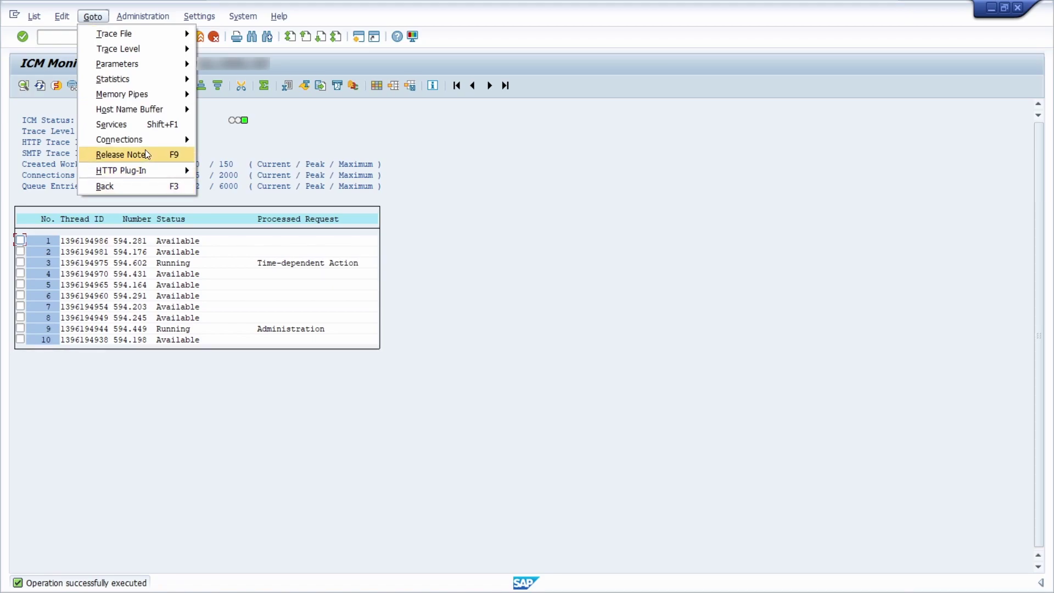
{"action": "mouse_move", "coordinate": [153, 172]}
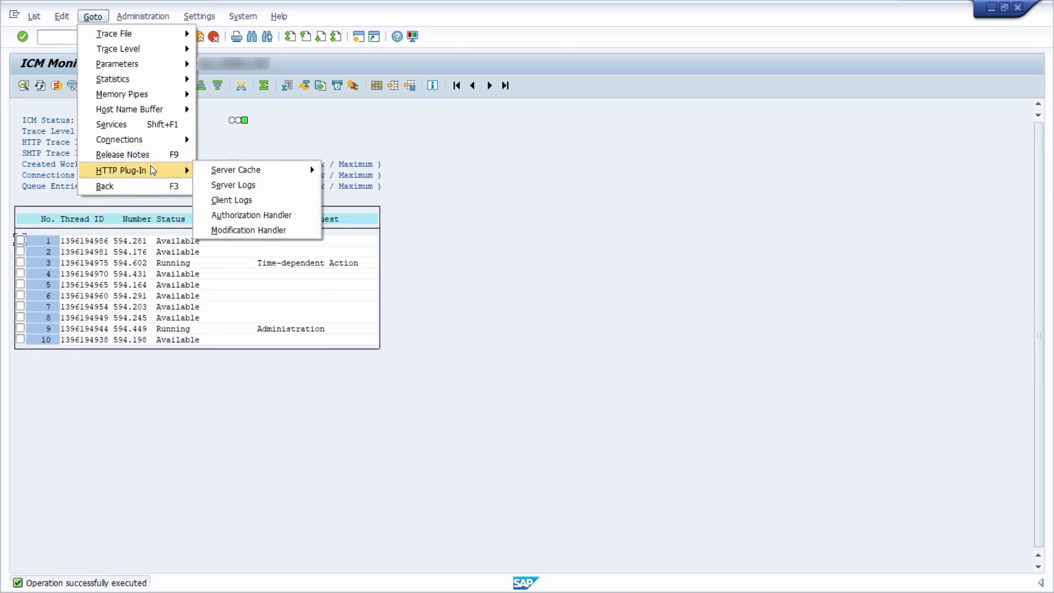
{"action": "mouse_move", "coordinate": [286, 171]}
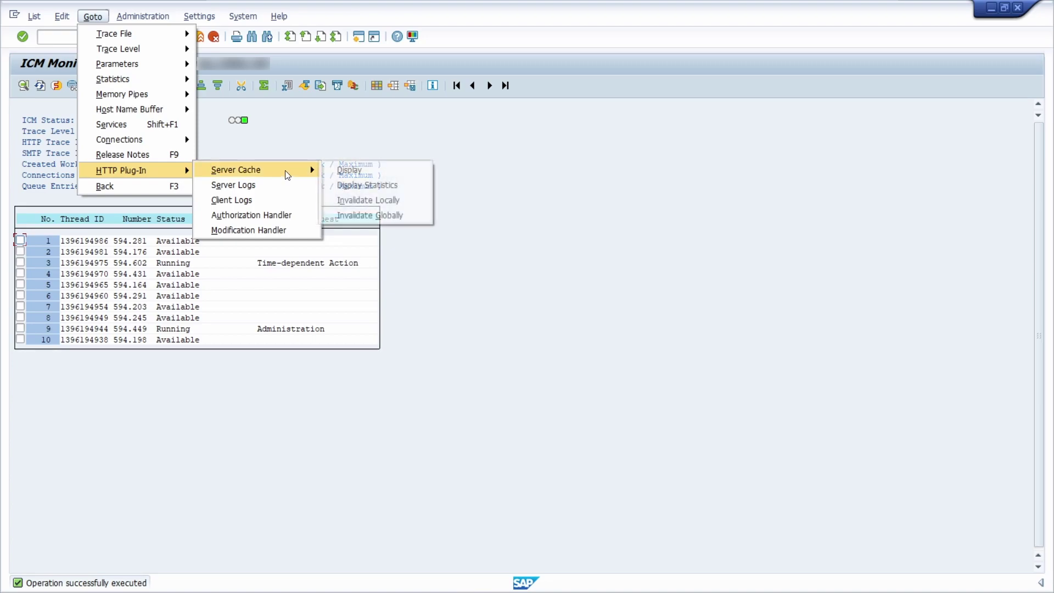
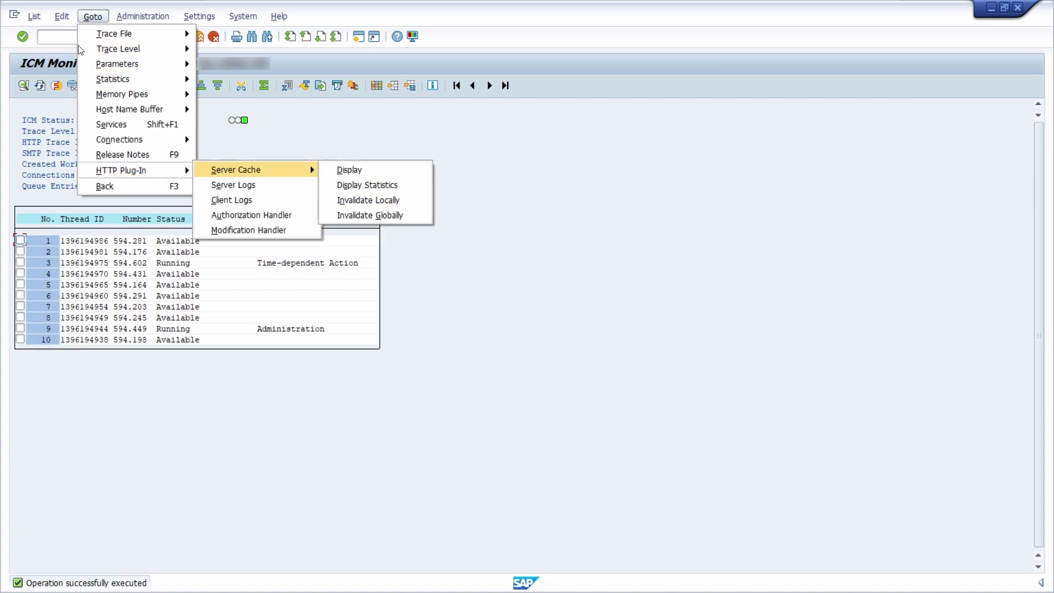
Step: Open the Activate and Maintain Services catalog with transaction /n/iwfnd/maint_service
{"action": "left_click", "coordinate": [55, 36]}
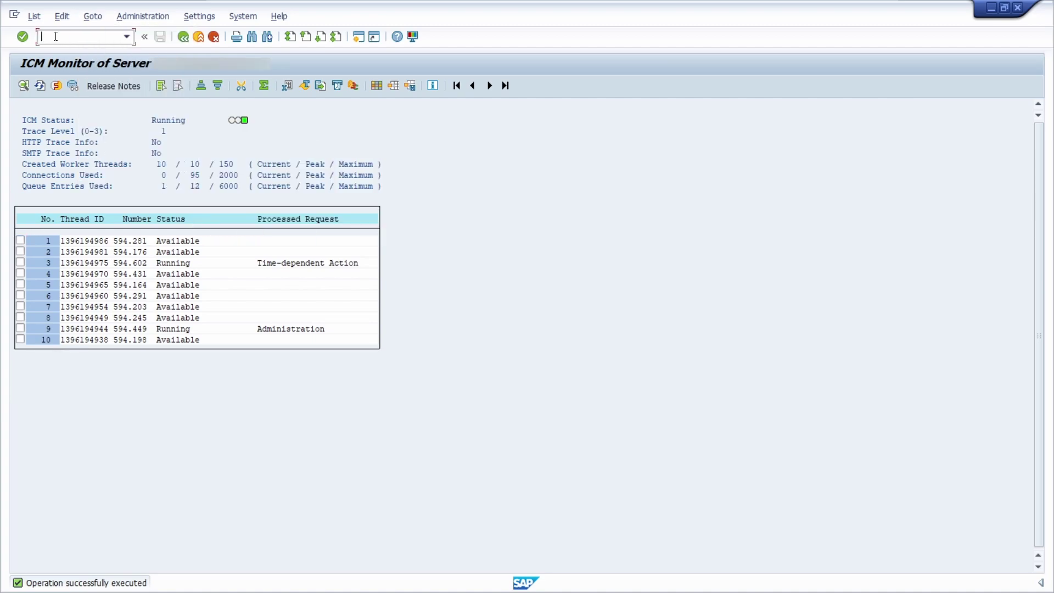
{"action": "type", "text": "/n/"}
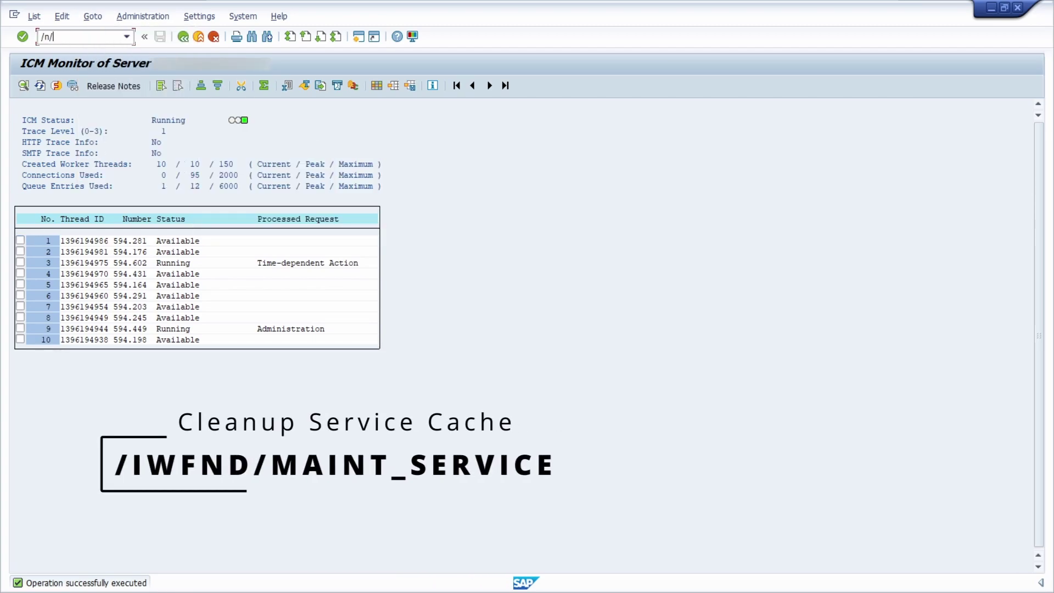
{"action": "type", "text": "iwfnd/maint_service"}
{"action": "key", "text": "Return"}
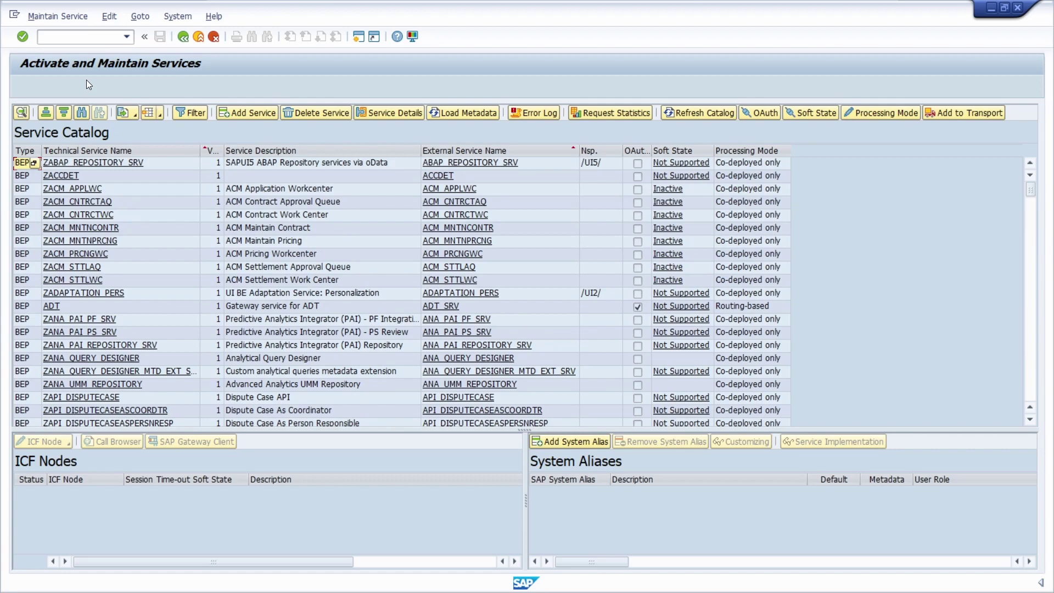
Step: Select the ADT service in the service catalog and open its service implementation
{"action": "left_click", "coordinate": [24, 308]}
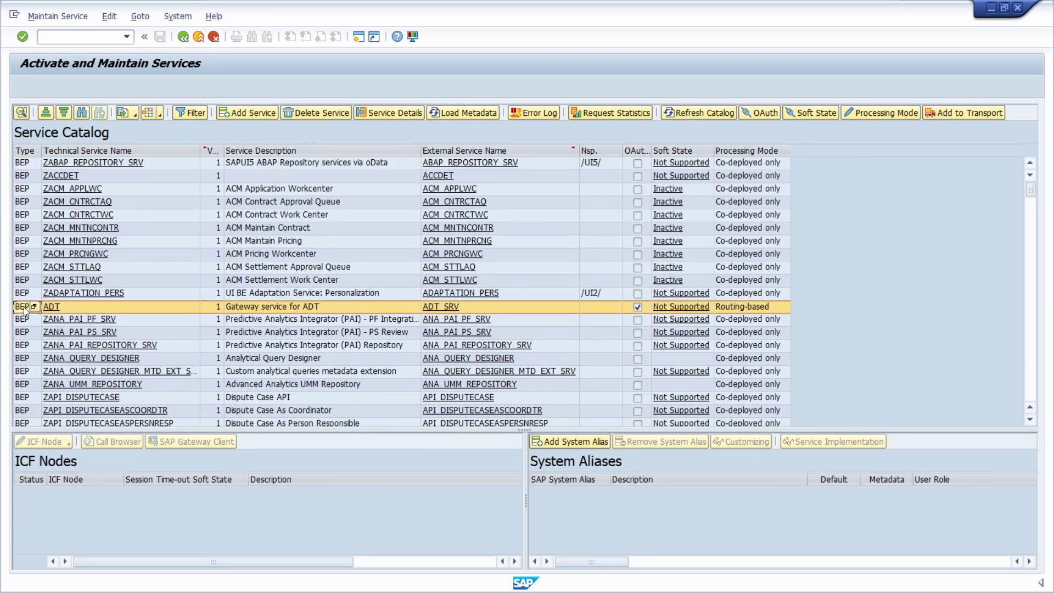
{"action": "left_click", "coordinate": [54, 308]}
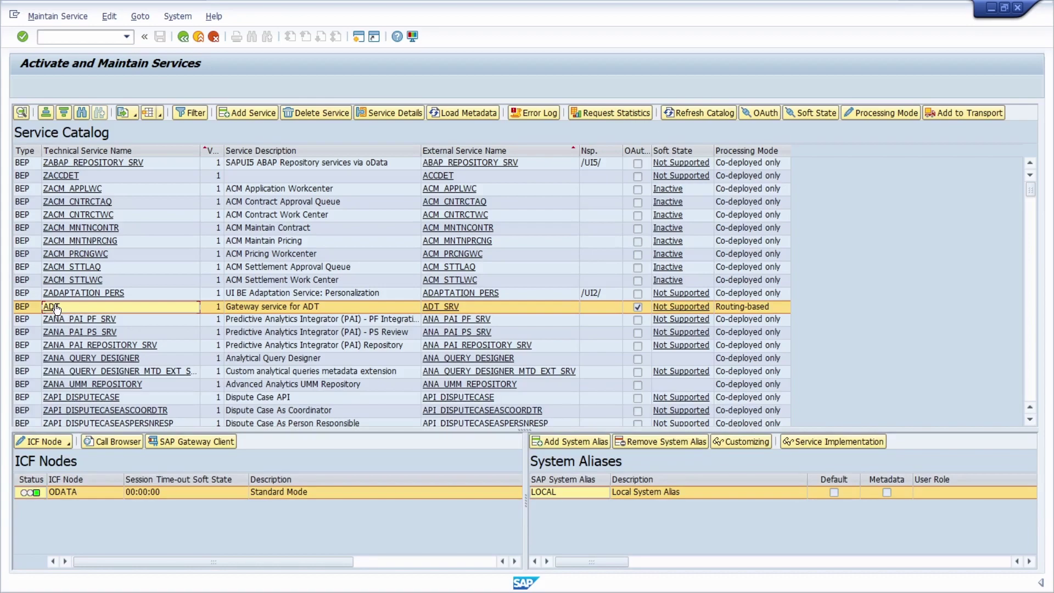
{"action": "left_click", "coordinate": [835, 443]}
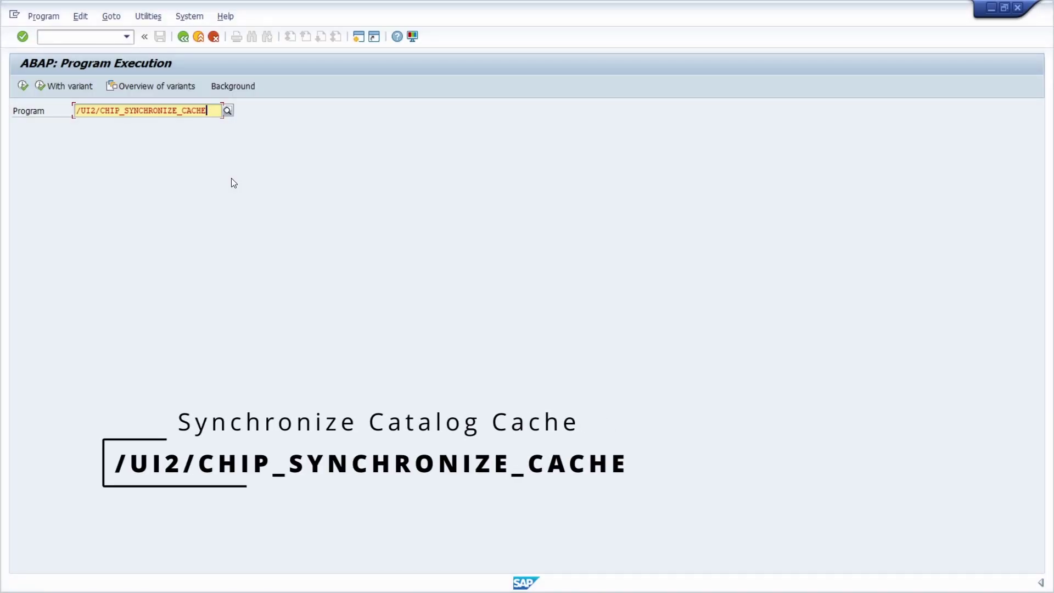
Step: Run the program /UI2/CHIP_SYNCHRONIZE_CACHE to synchronize the catalog cache
{"action": "key", "text": "Return"}
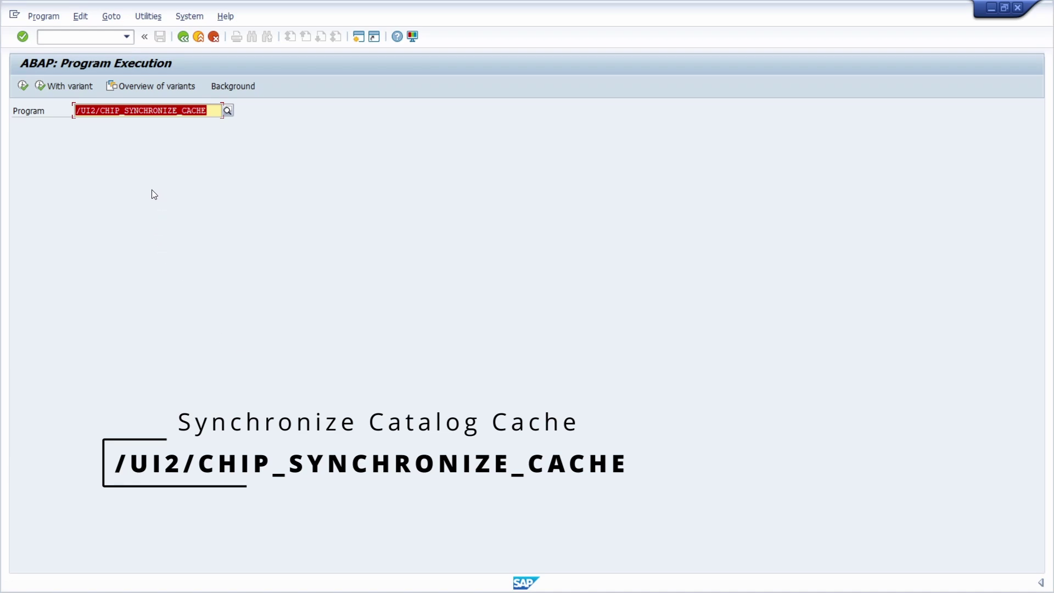
Step: Open General Table Display with transaction /nse16n and load the table /UI2/CHIP_CHDR
{"action": "left_click", "coordinate": [79, 38]}
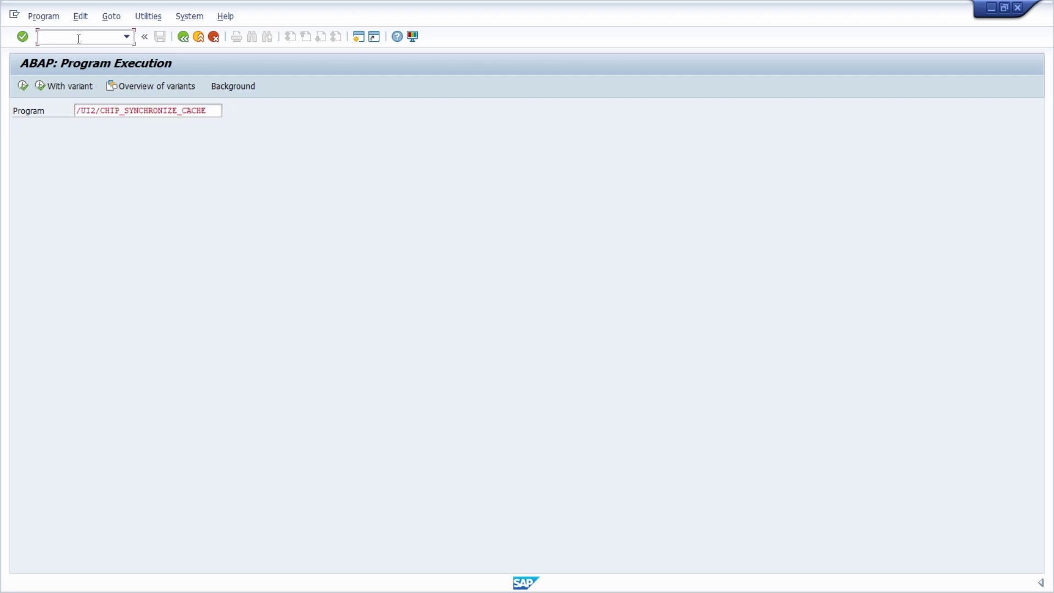
{"action": "type", "text": "/nse16n"}
{"action": "key", "text": "Return"}
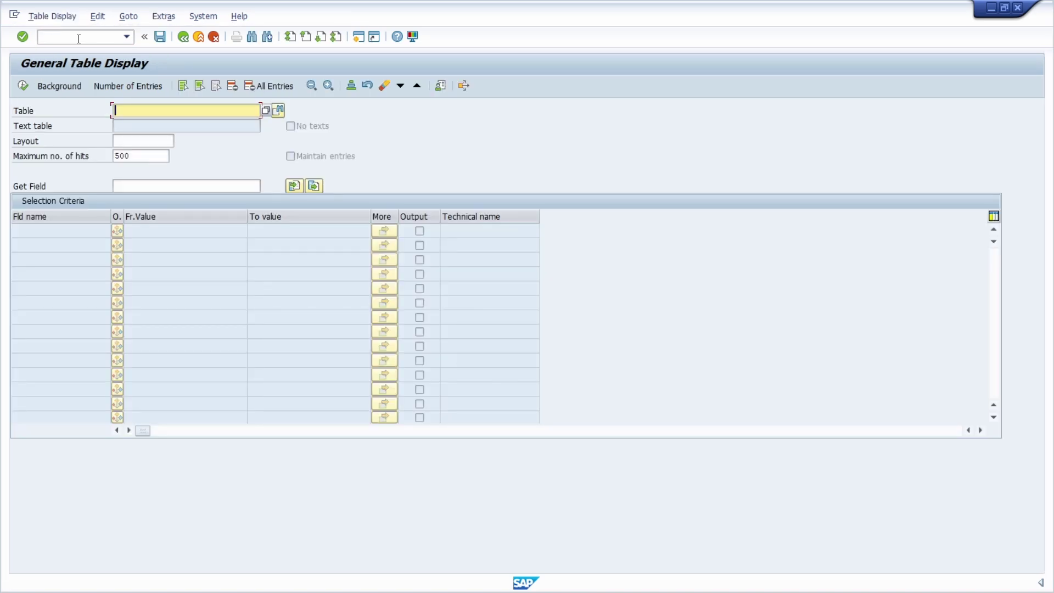
{"action": "type", "text": "/ui2/"}
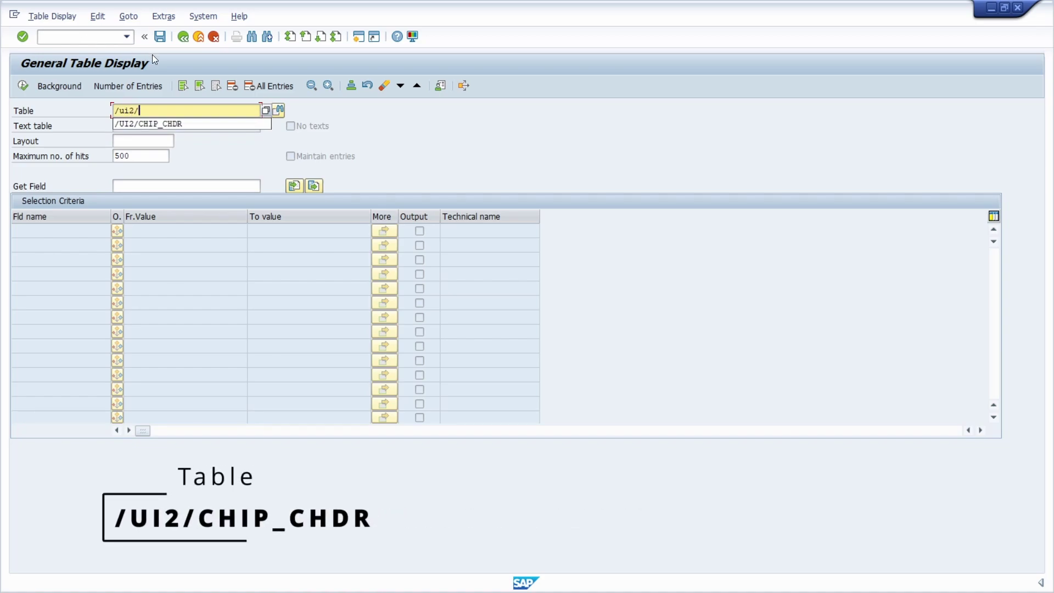
{"action": "left_click", "coordinate": [148, 123]}
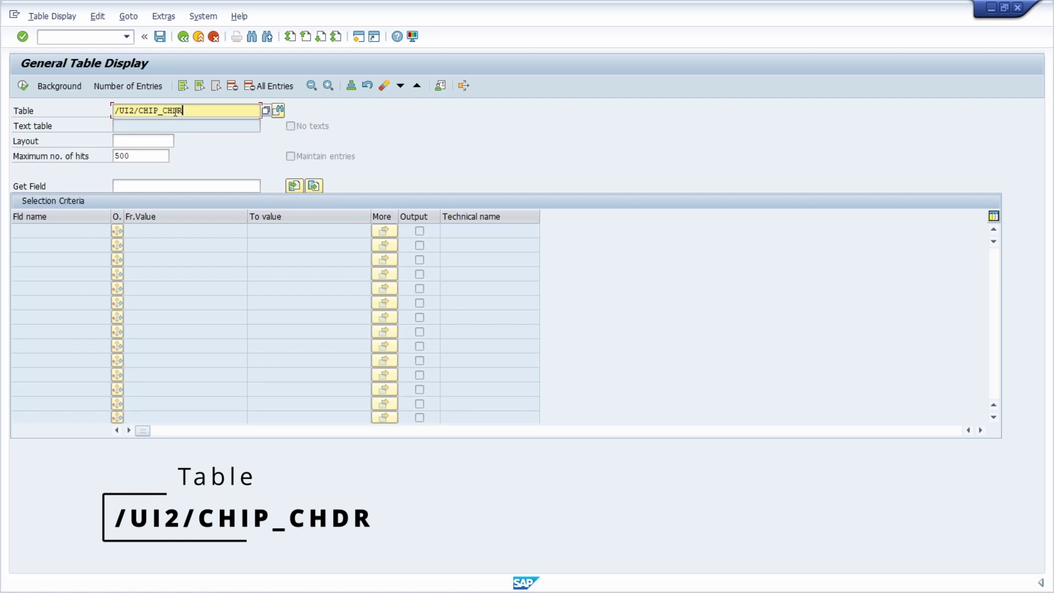
{"action": "key", "text": "Return"}
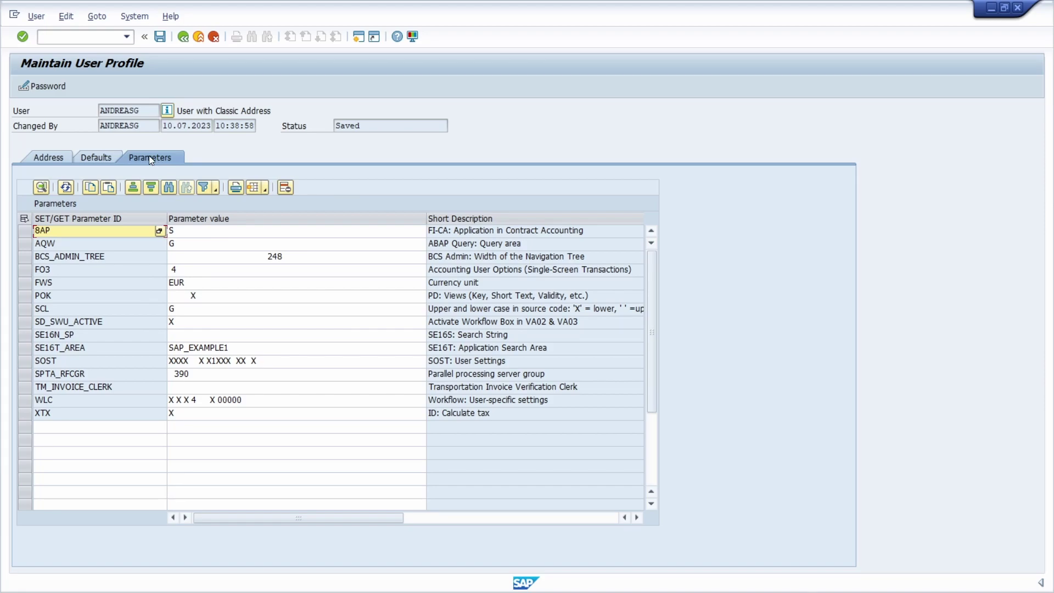
Step: Enter transaction code SU3 for the user profile without executing it and view the available System commands
{"action": "left_click", "coordinate": [75, 37]}
{"action": "type", "text": "SU3"}
{"action": "left_click", "coordinate": [130, 17]}
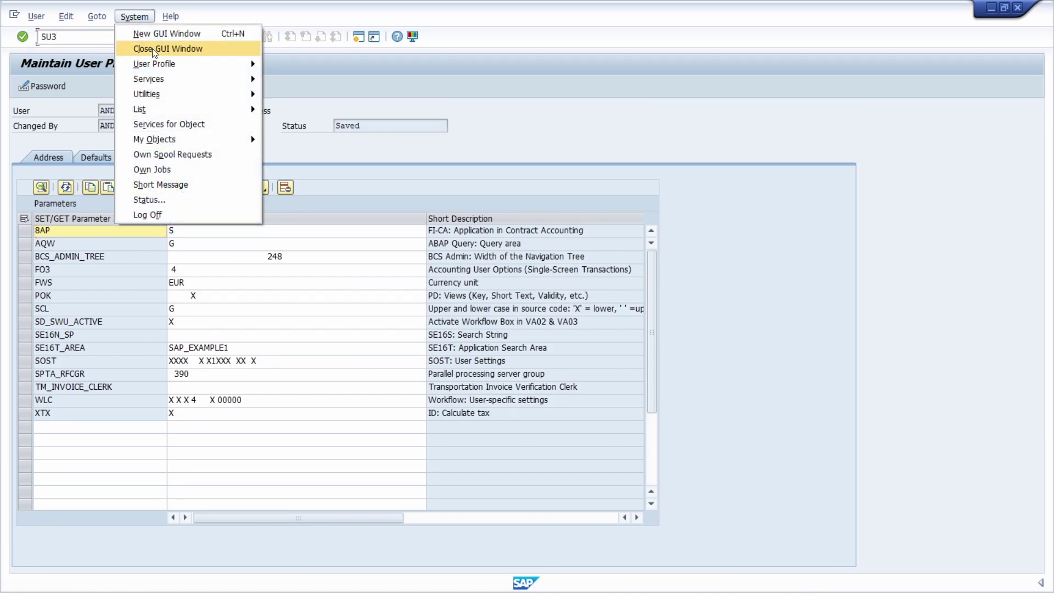
{"action": "left_click", "coordinate": [453, 156]}
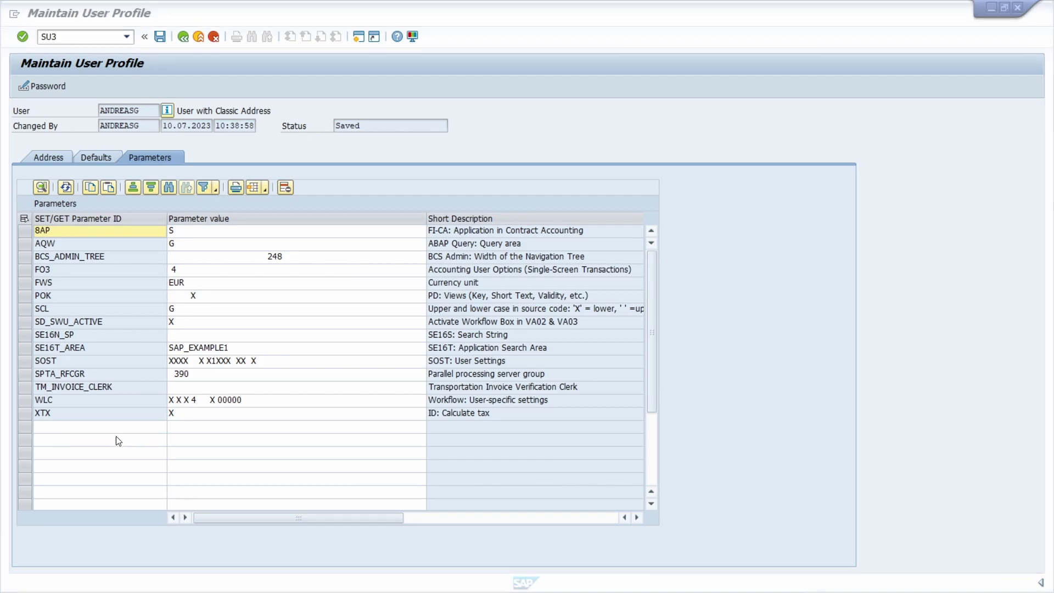
Step: Add the parameter IDs /UI2/CACHE_DISABLE and /UI2/PAGE_CACHE_OFF to the user profile's parameter list
{"action": "left_click", "coordinate": [98, 429]}
{"action": "type", "text": "/UI2/CACHE_DISABLE"}
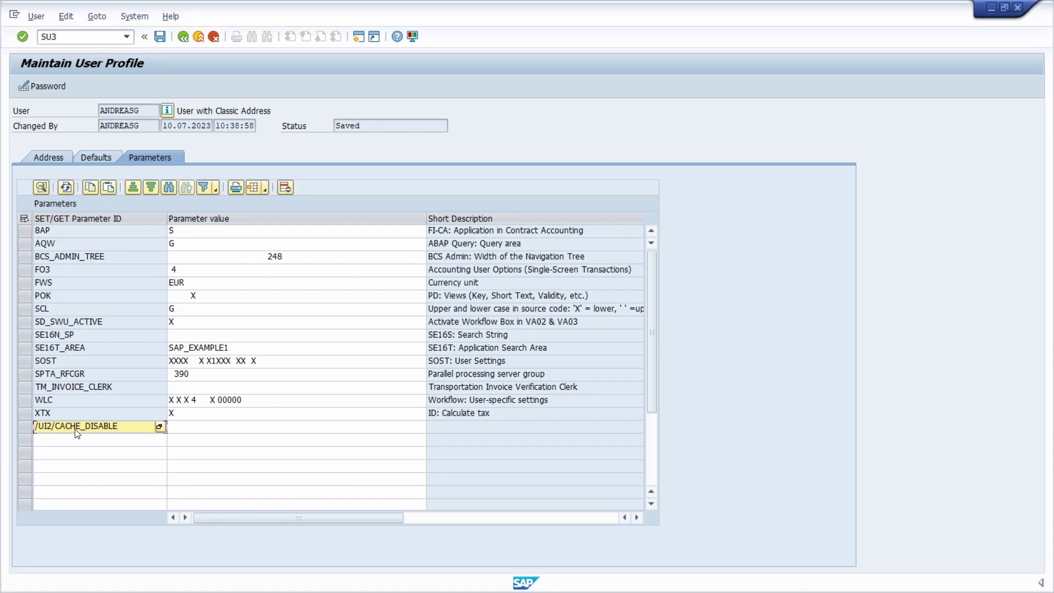
{"action": "key", "text": "Return"}
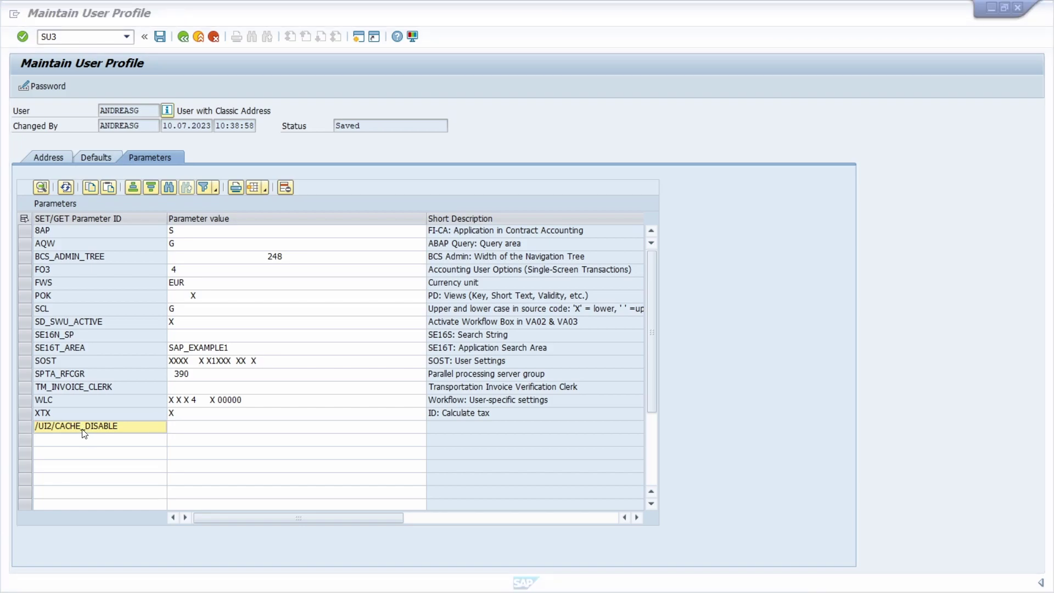
{"action": "type", "text": "/UI2/PAGE_CACHE_OFF"}
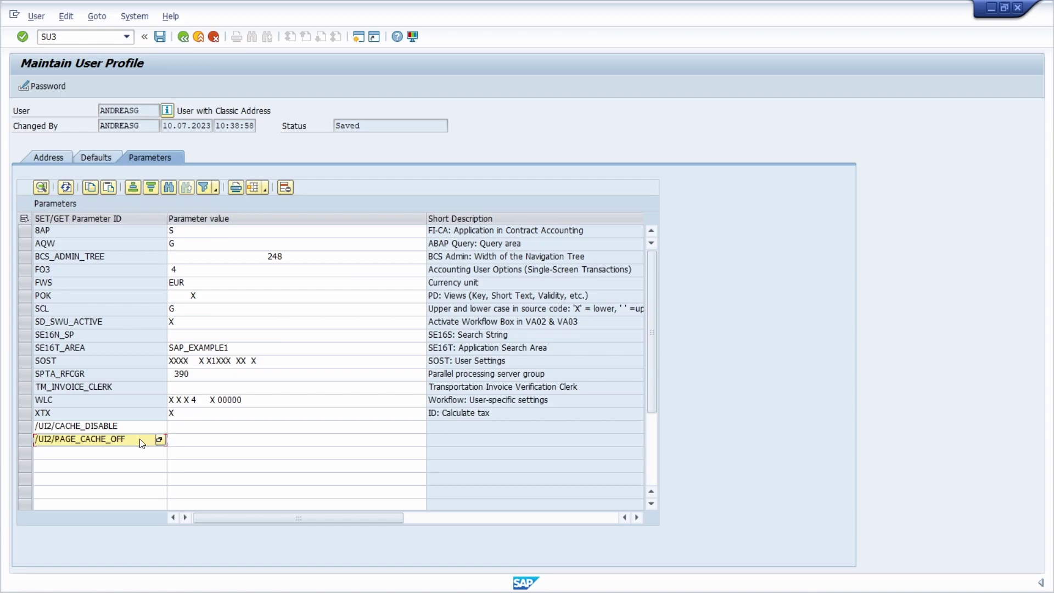
{"action": "key", "text": "Return"}
Step: Set the values of /UI2/CACHE_DISABLE and /UI2/PAGE_CACHE_OFF to X and save the user profile
{"action": "left_click", "coordinate": [205, 432]}
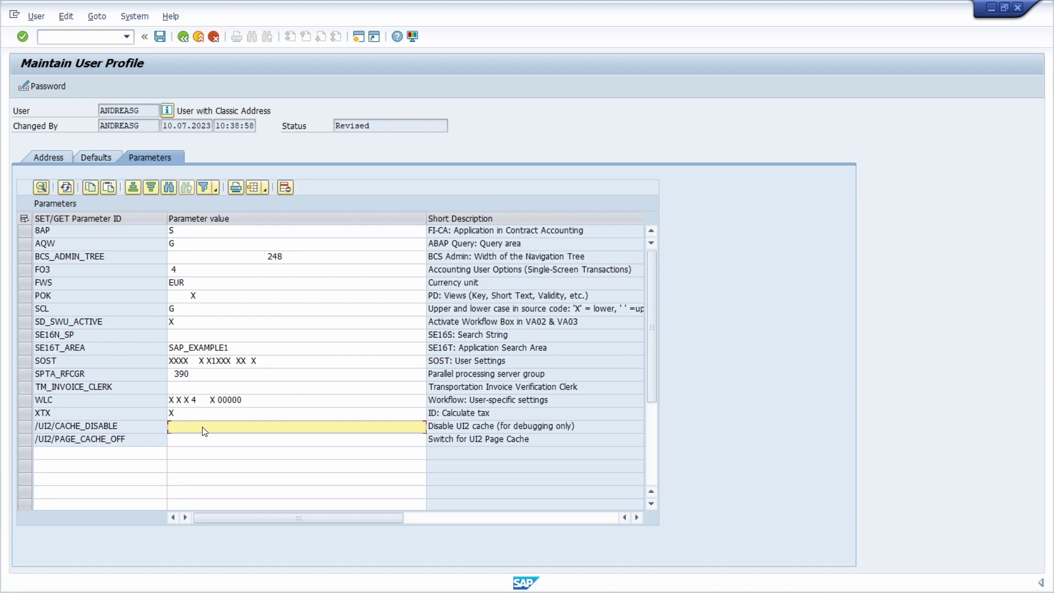
{"action": "type", "text": "X"}
{"action": "key", "text": "Down"}
{"action": "type", "text": "X"}
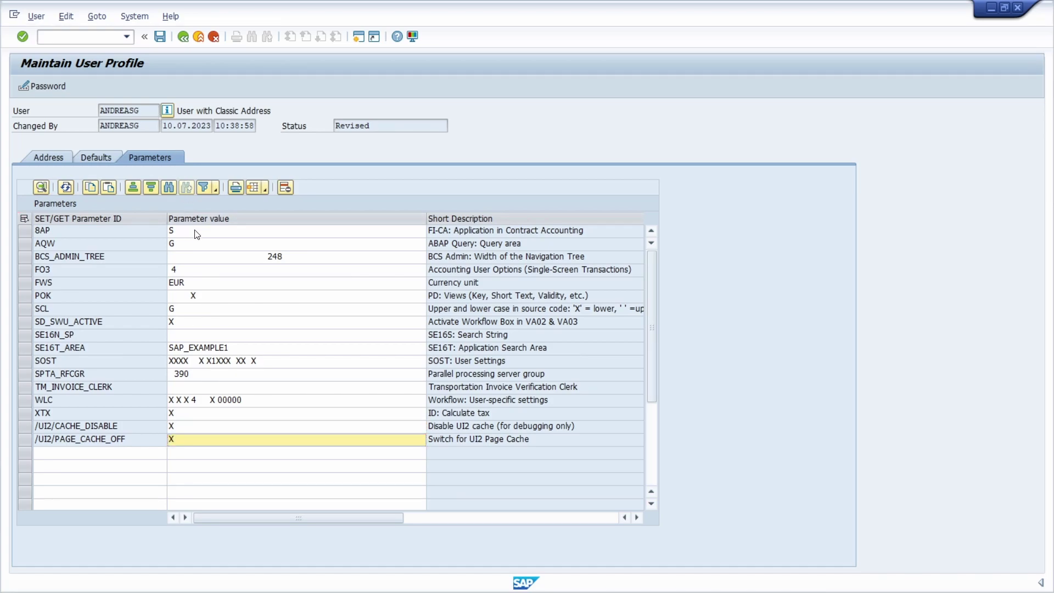
{"action": "key", "text": "ctrl+s"}
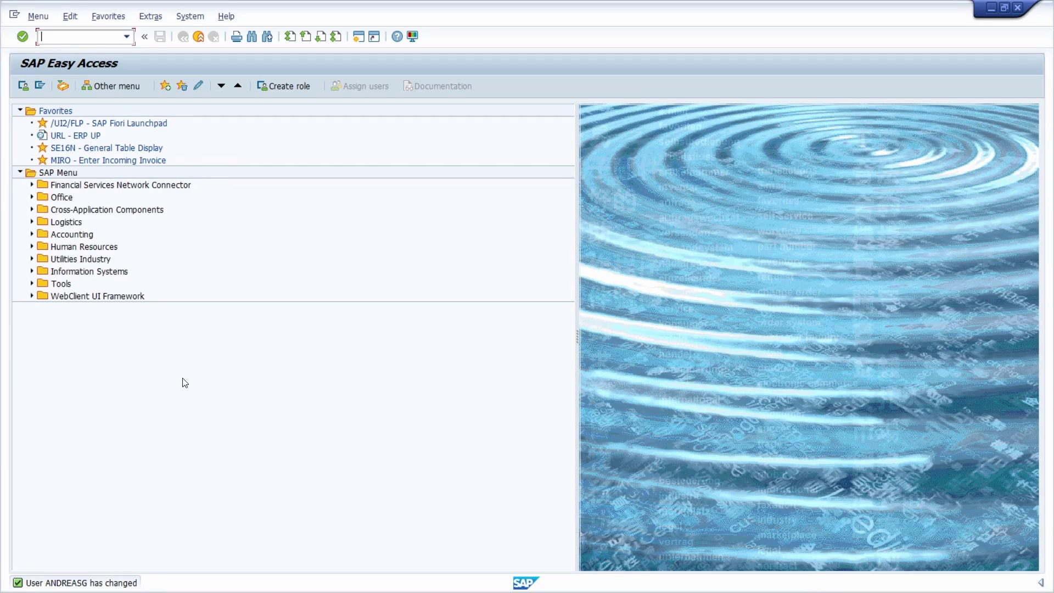
Step: Start transaction SPRO and display the SAP Reference IMG
{"action": "type", "text": "SPRO"}
{"action": "key", "text": "Return"}
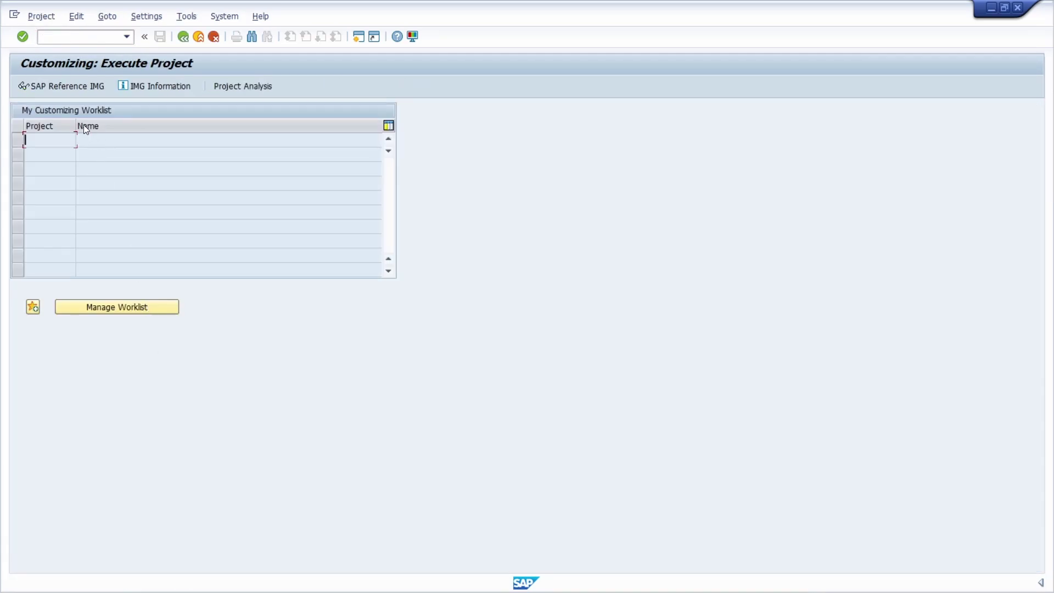
{"action": "left_click", "coordinate": [62, 87]}
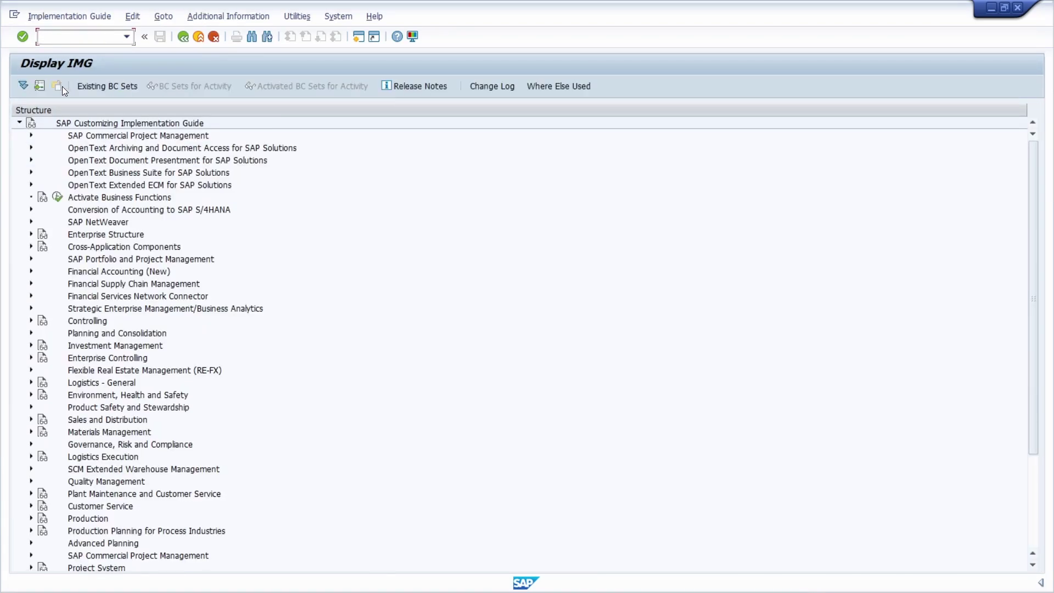
Step: Expand SAP NetWeaver, SAP Gateway, OData Channel, Administration, Cache Settings and Metadata in the IMG, and select Activate or Deactivate Cache
{"action": "left_click", "coordinate": [31, 222]}
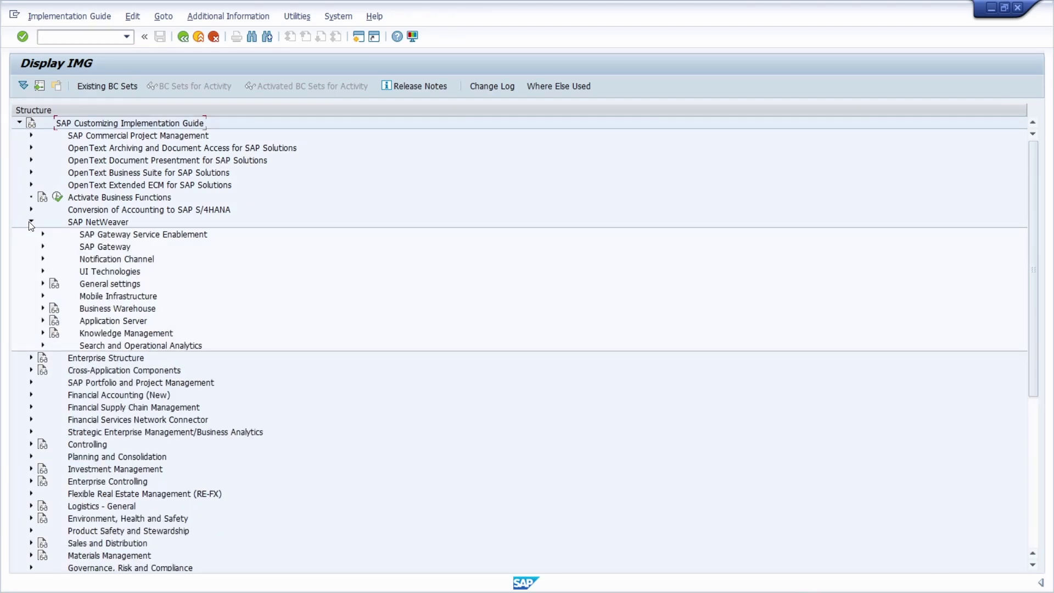
{"action": "left_click", "coordinate": [43, 246]}
{"action": "left_click", "coordinate": [55, 259]}
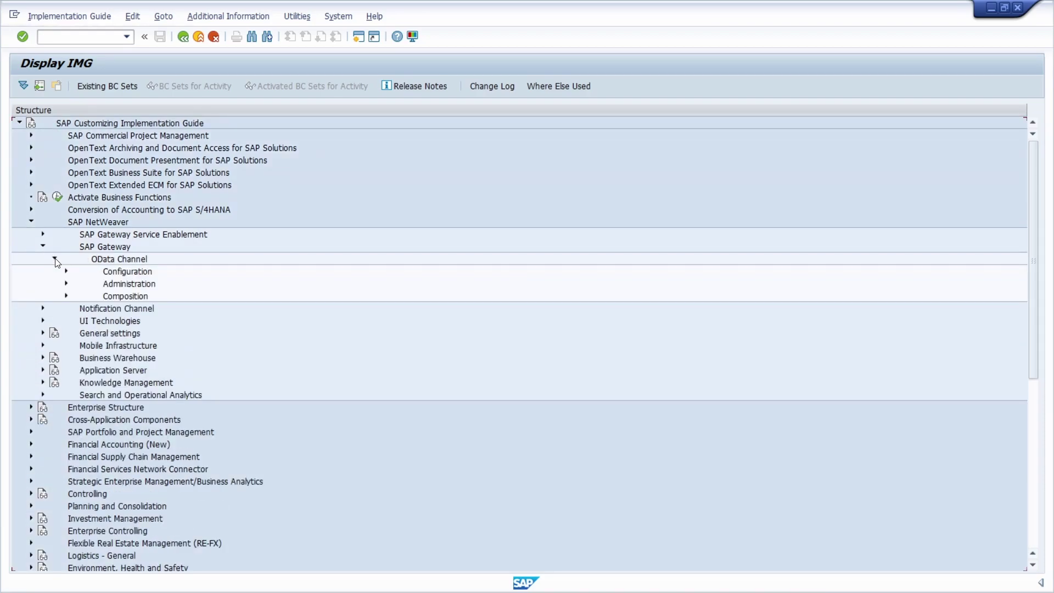
{"action": "left_click", "coordinate": [66, 283]}
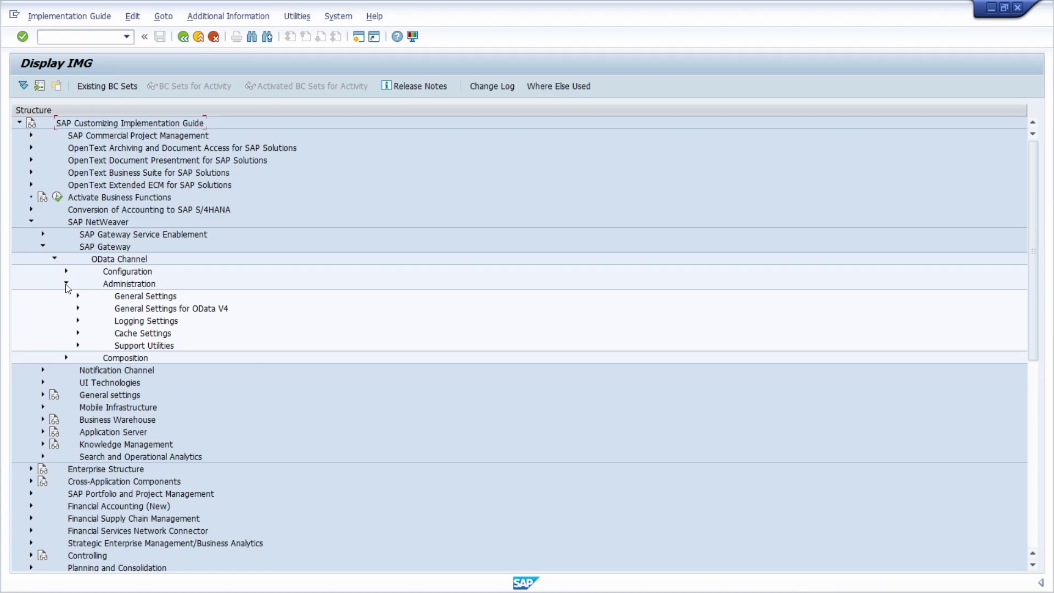
{"action": "left_click", "coordinate": [78, 333]}
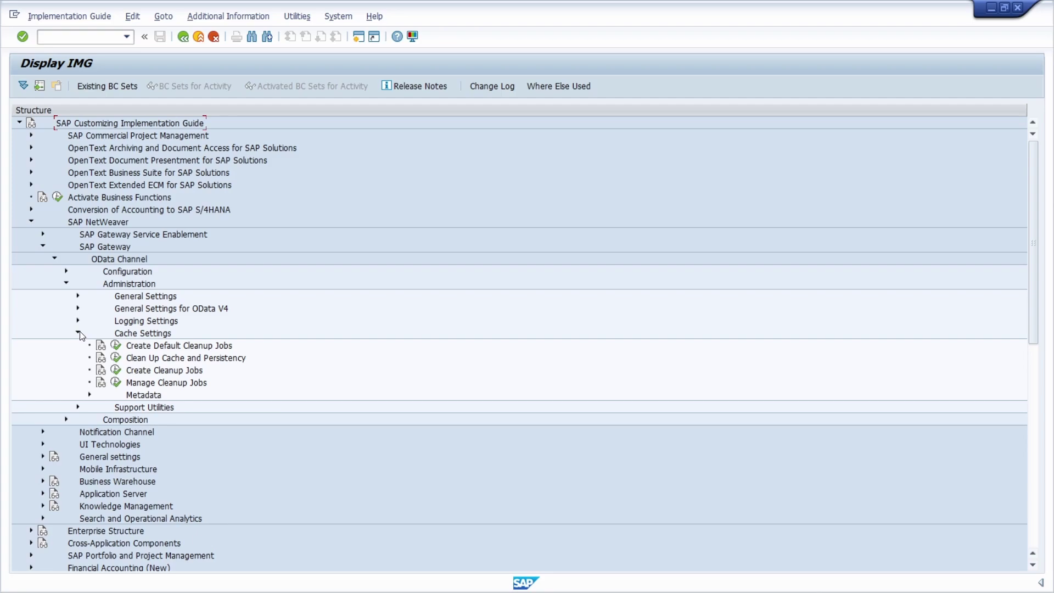
{"action": "left_click", "coordinate": [90, 396]}
{"action": "left_click", "coordinate": [192, 412]}
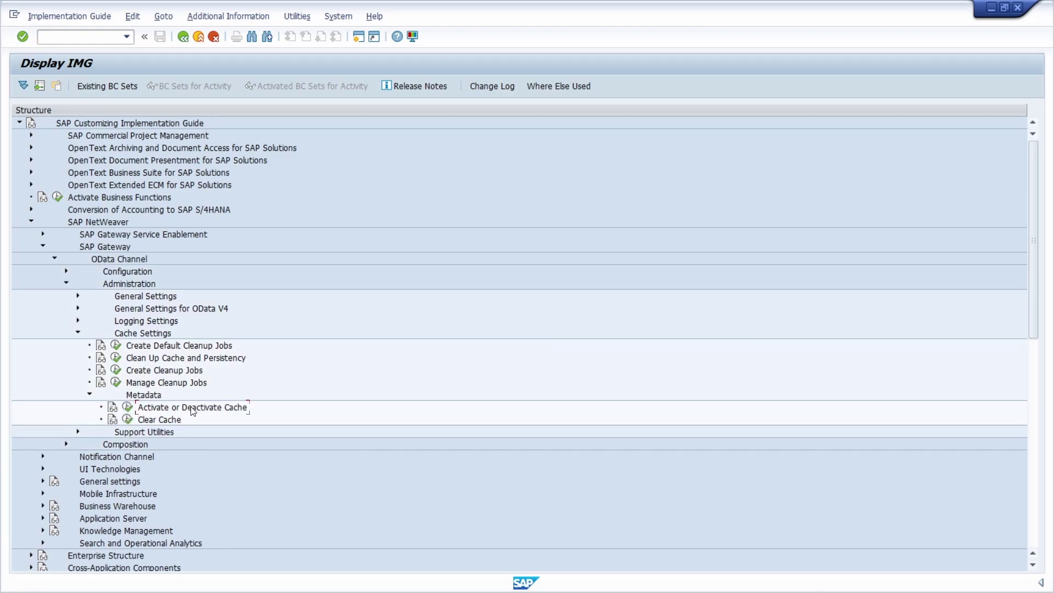